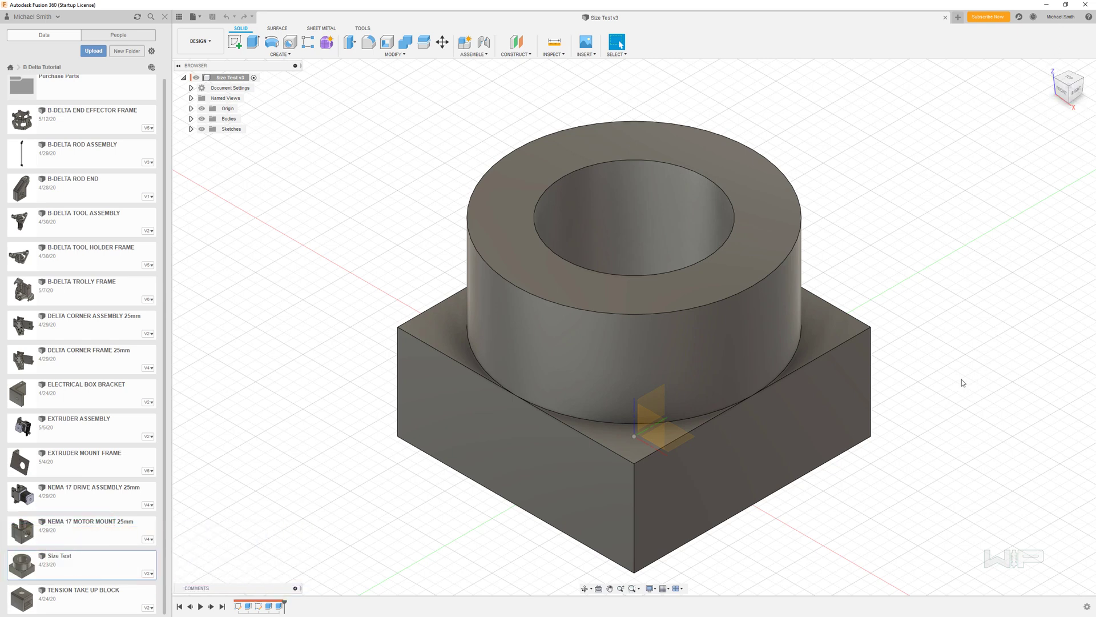
# Step: Switch orbiting to Free Orbit and rotate the block to a slightly turned isometric angle
pyautogui.moveTo(922, 445)
pyautogui.keyDown('shift'); pyautogui.mouseDown(button='middle')
pyautogui.moveTo(954, 435)
pyautogui.moveTo(862, 439)
pyautogui.moveTo(922, 437)
pyautogui.mouseUp(button='middle'); pyautogui.keyUp('shift')
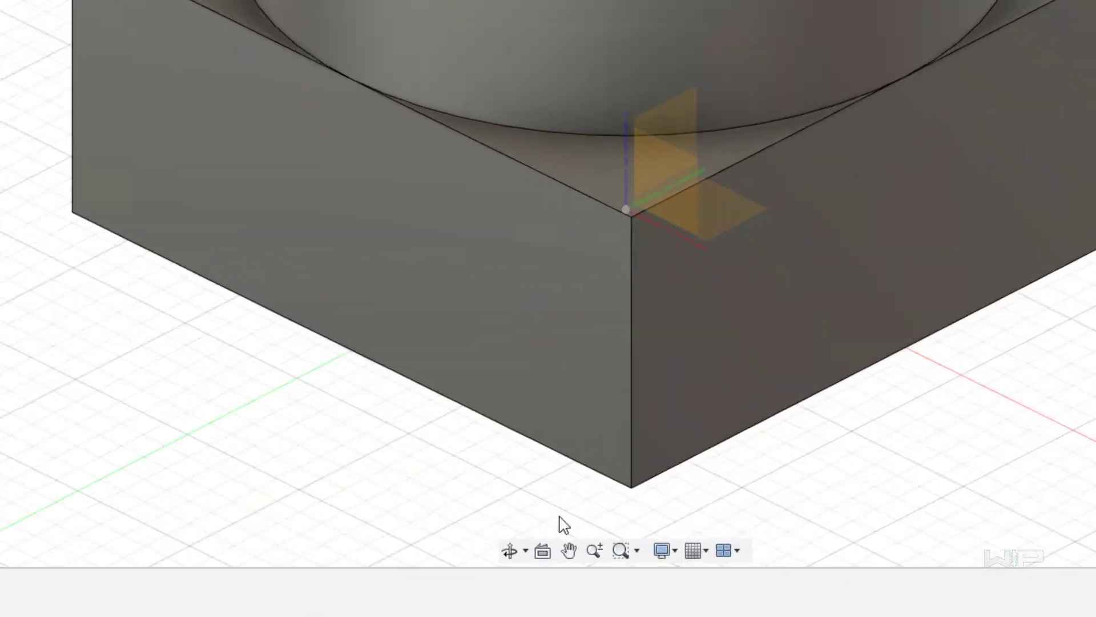
pyautogui.click(525, 550)
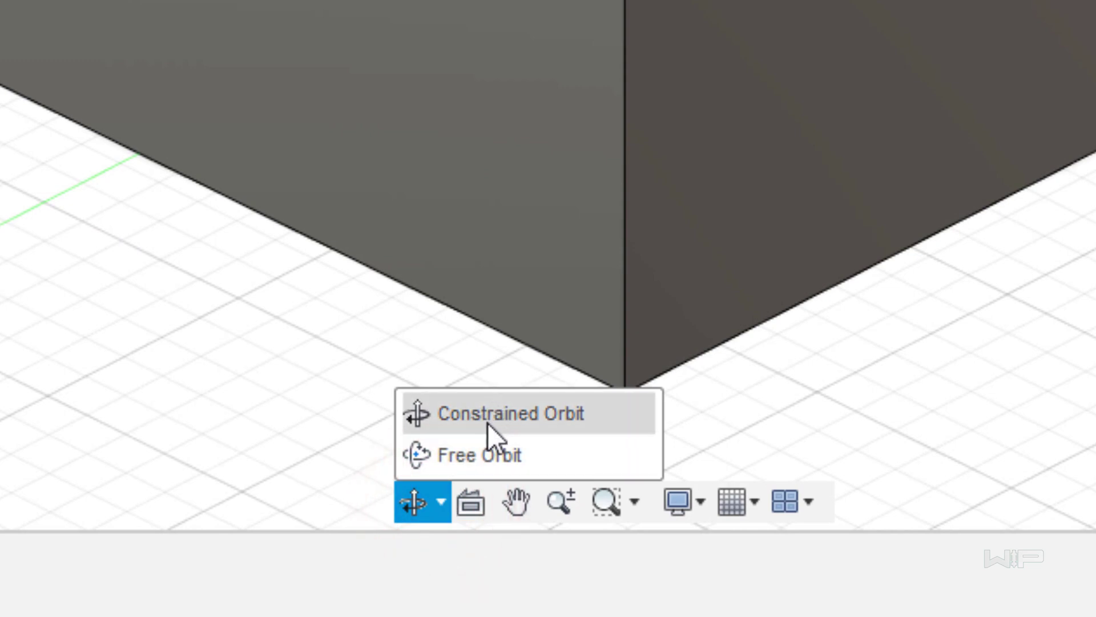
pyautogui.click(489, 457)
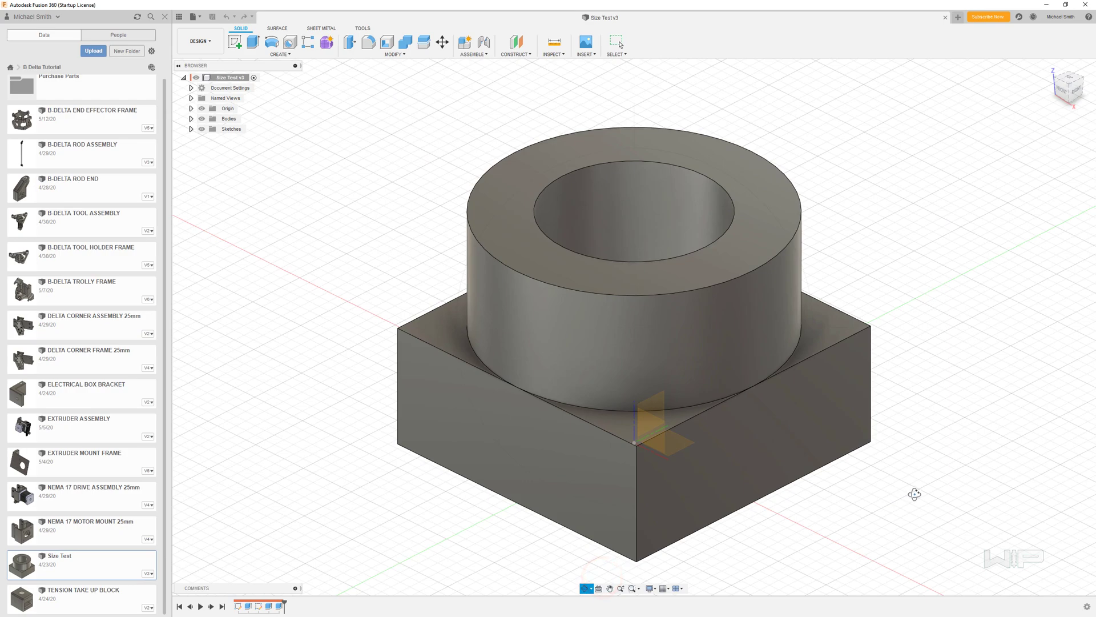
pyautogui.moveTo(914, 494)
pyautogui.mouseDown()
pyautogui.moveTo(876, 496)
pyautogui.moveTo(931, 494)
pyautogui.moveTo(875, 499)
pyautogui.moveTo(910, 499)
pyautogui.mouseUp()
pyautogui.press('Escape')
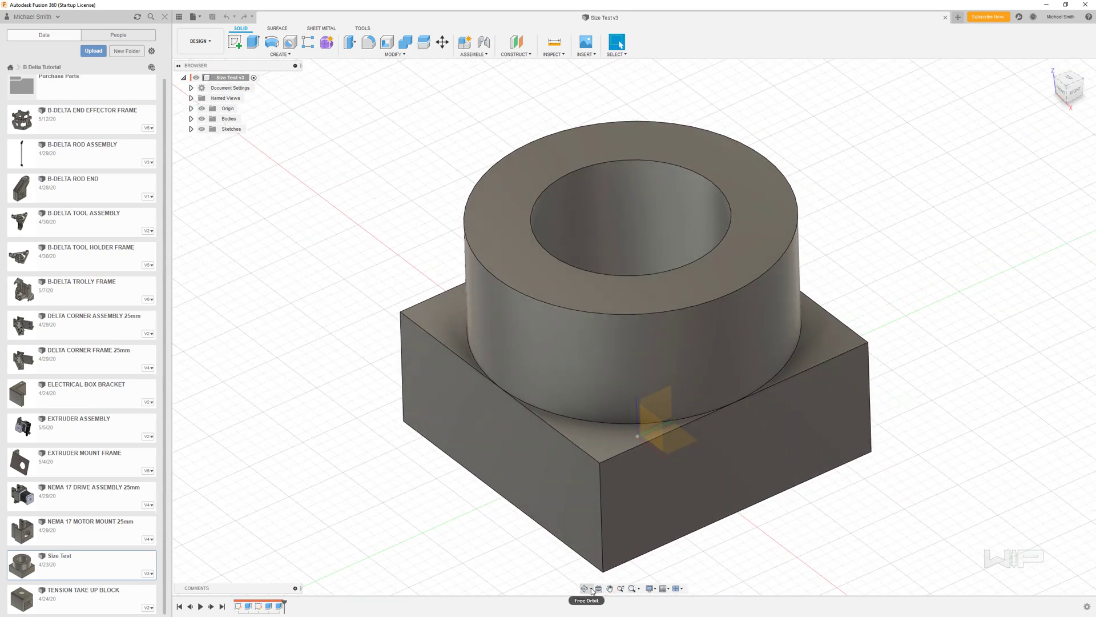
pyautogui.click(588, 589)
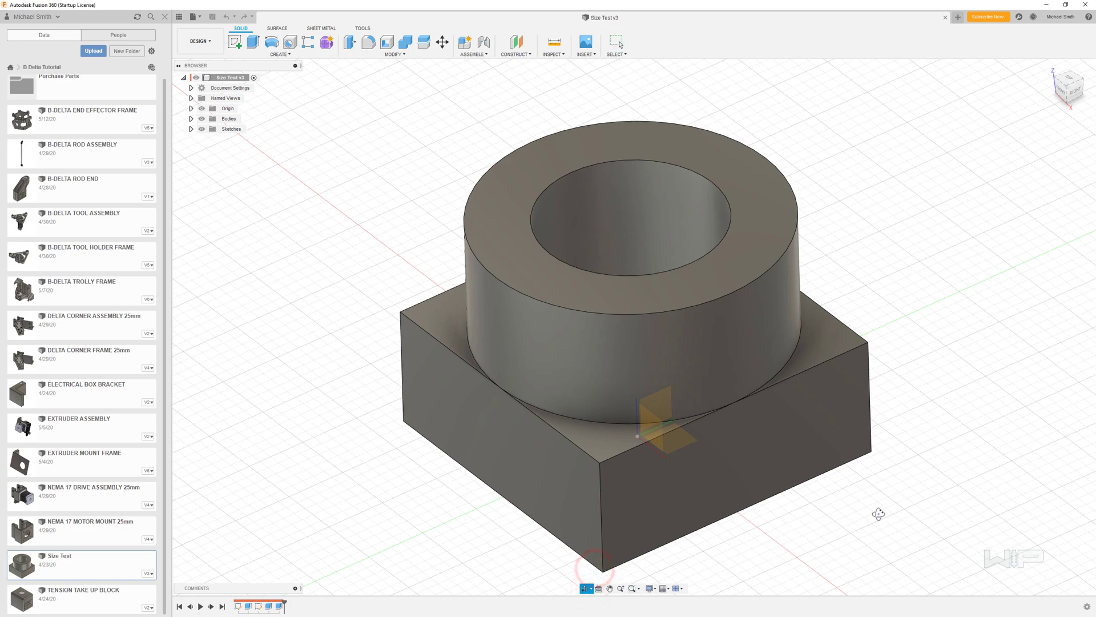
# Step: Zoom in on the block with the Zoom tool and mouse wheel, then pan it across the view
pyautogui.press('Escape')
pyautogui.click(620, 588)
pyautogui.moveTo(905, 502); pyautogui.dragTo(896, 475)
pyautogui.press('Escape')
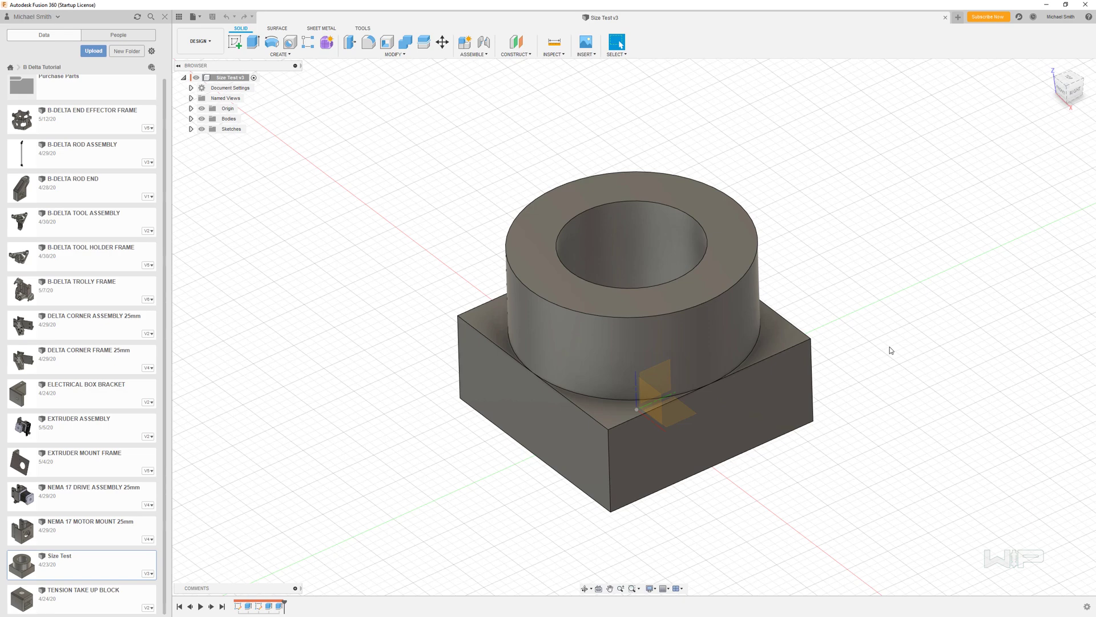
pyautogui.scroll(3, 885, 344)
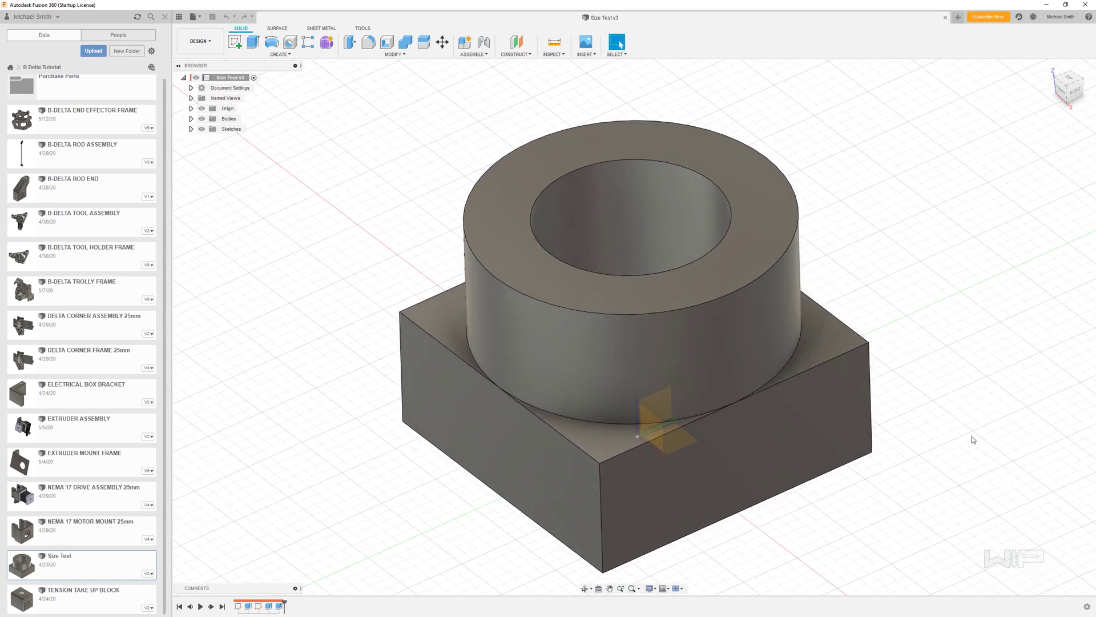
pyautogui.moveTo(943, 337); pyautogui.dragTo(1008, 298, button='middle')
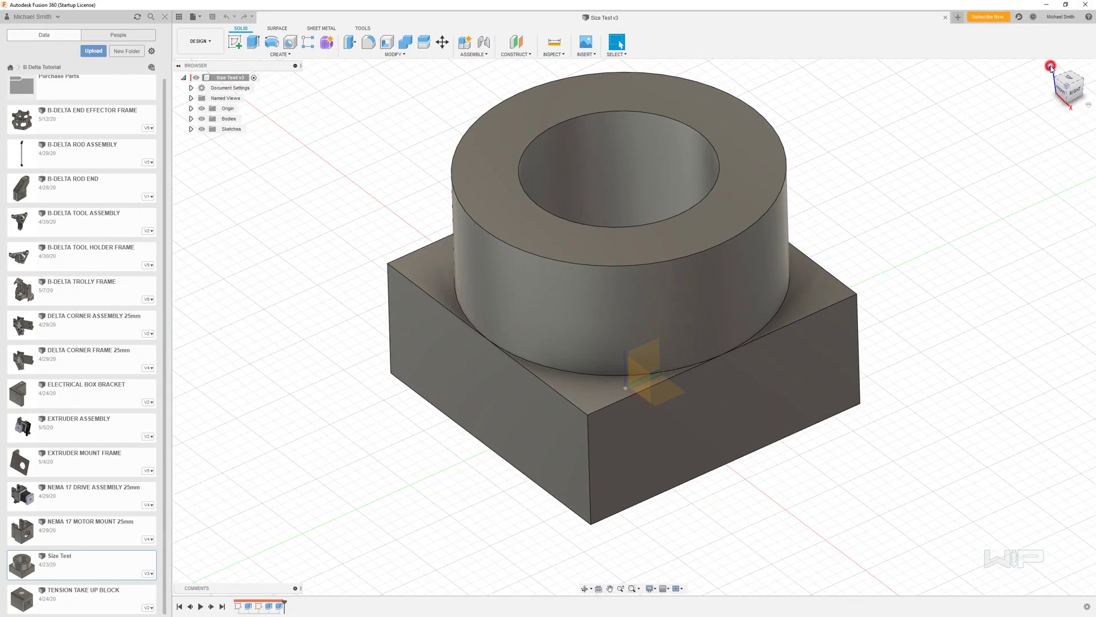
# Step: Step through the ViewCube corner, FRONT and front-right views, then return to the Home view
pyautogui.click(1051, 67)
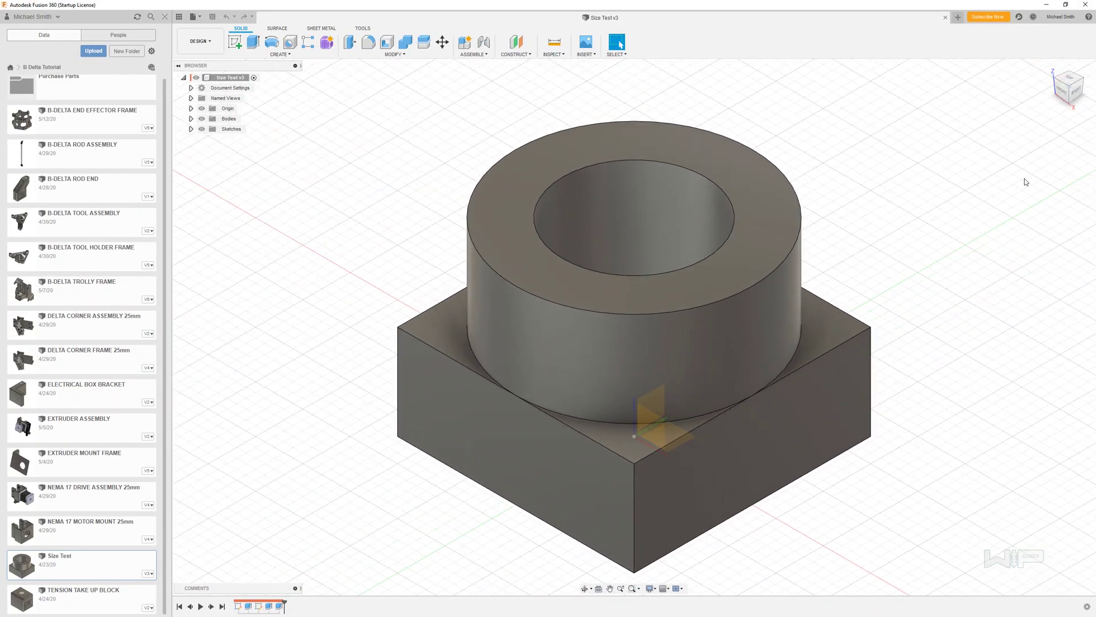
pyautogui.click(1064, 92)
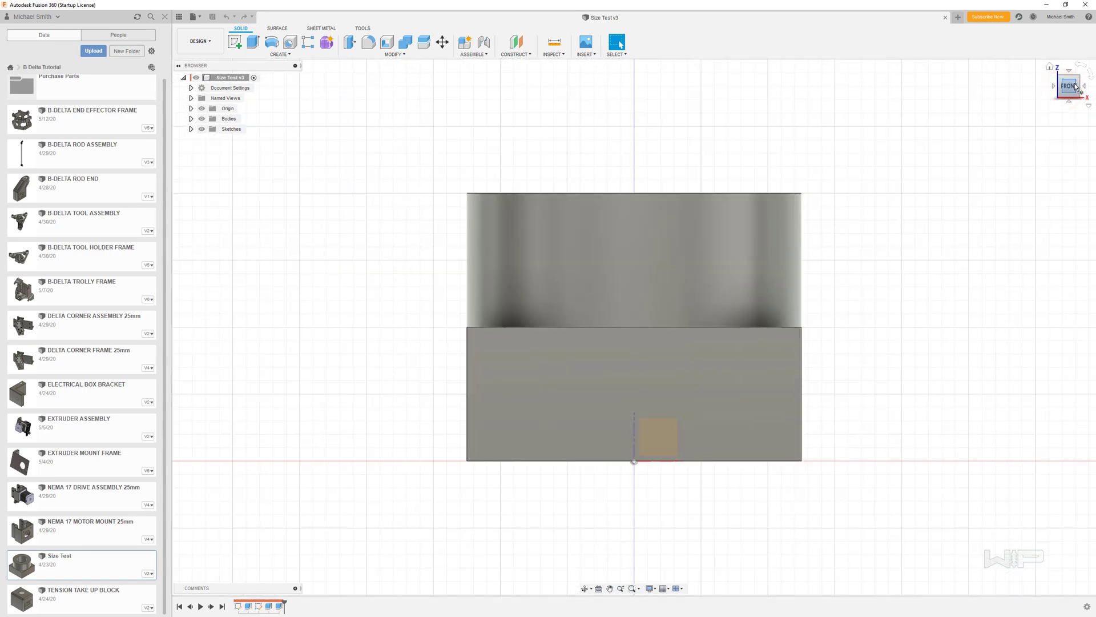
pyautogui.click(1079, 87)
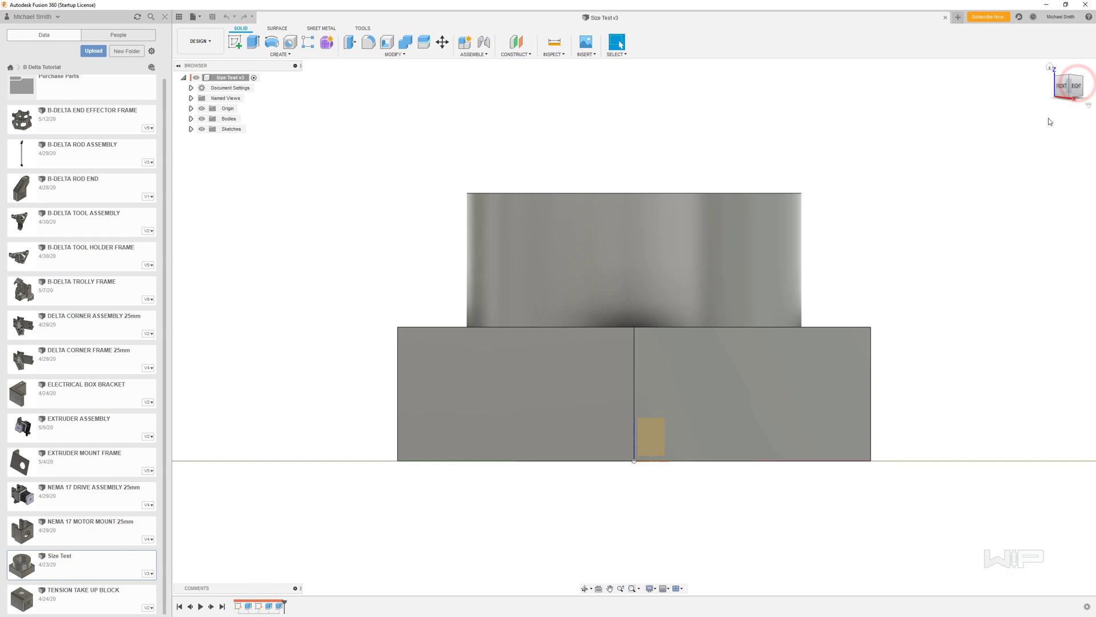
pyautogui.click(1051, 67)
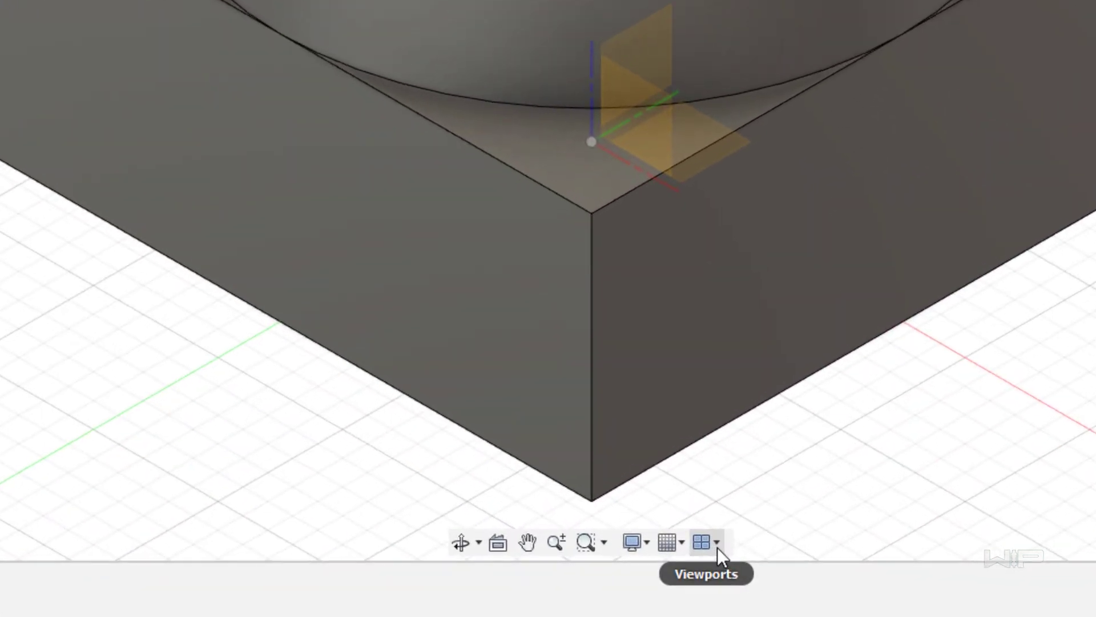
pyautogui.click(718, 547)
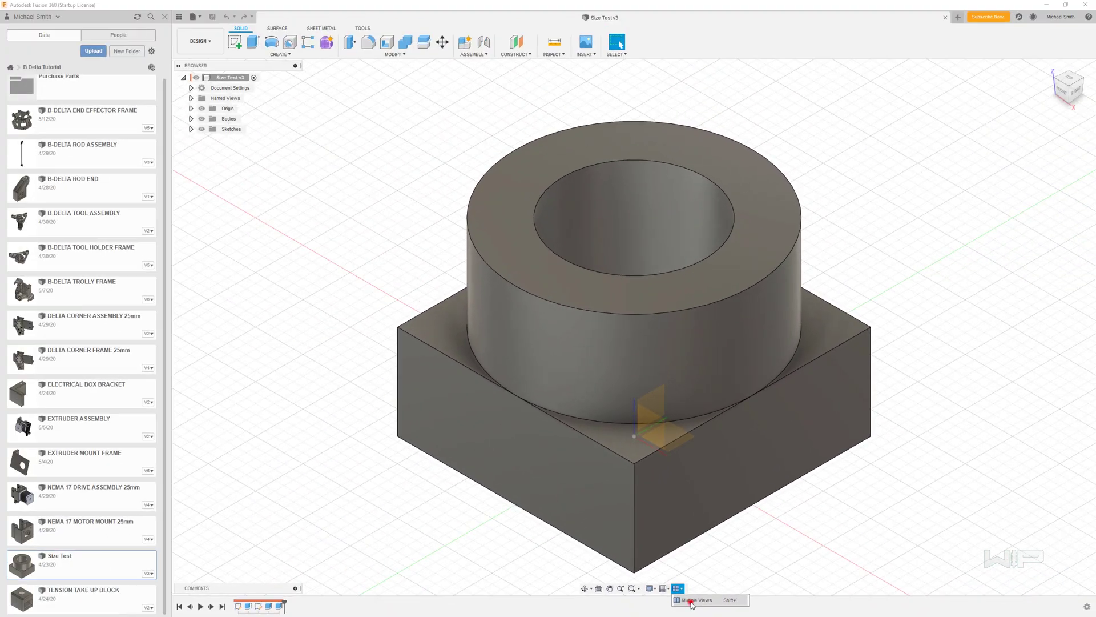
pyautogui.click(690, 601)
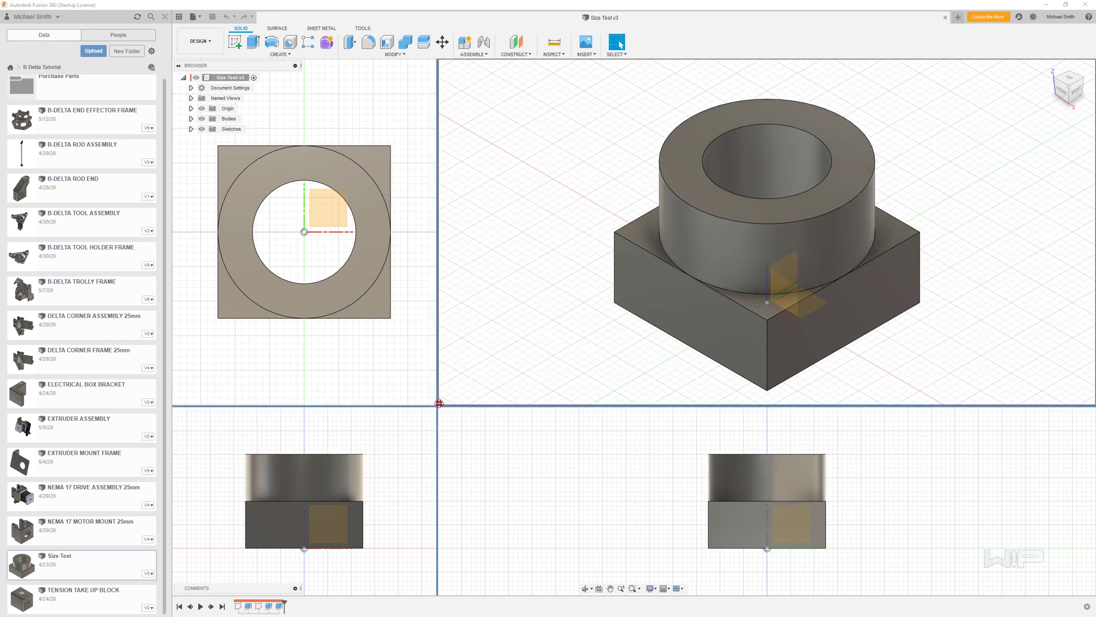
pyautogui.moveTo(438, 403); pyautogui.dragTo(726, 318)
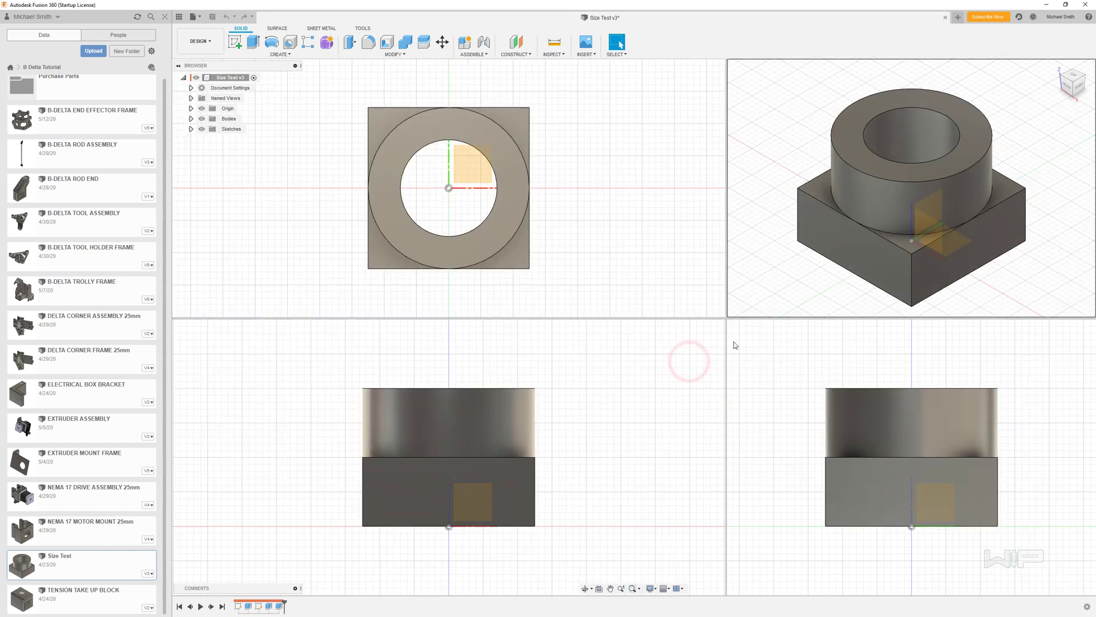
pyautogui.click(844, 236)
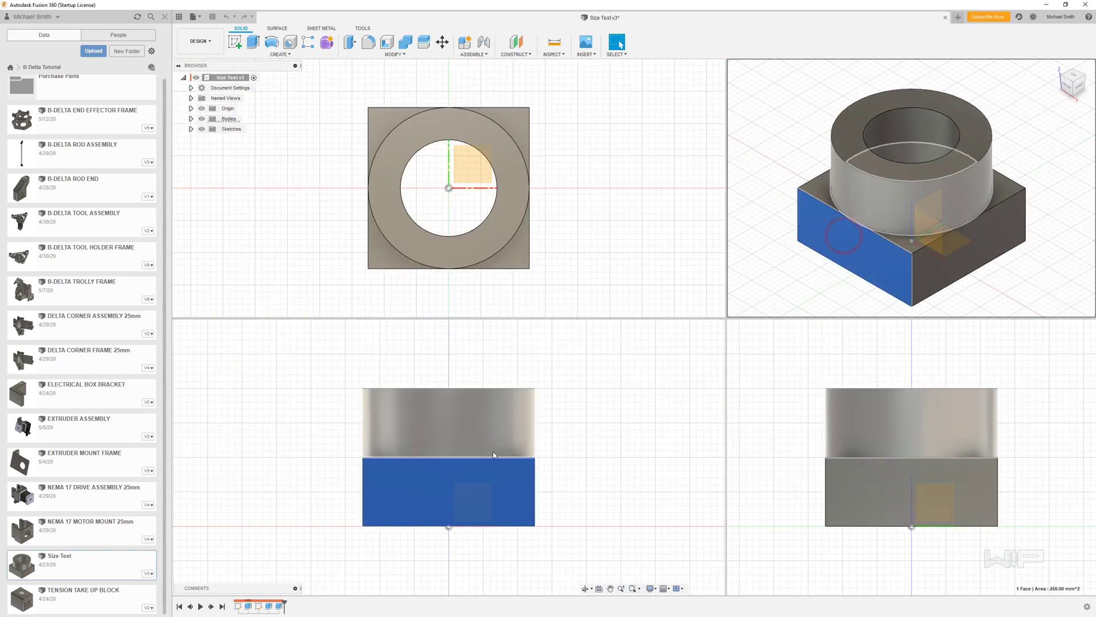
pyautogui.click(682, 589)
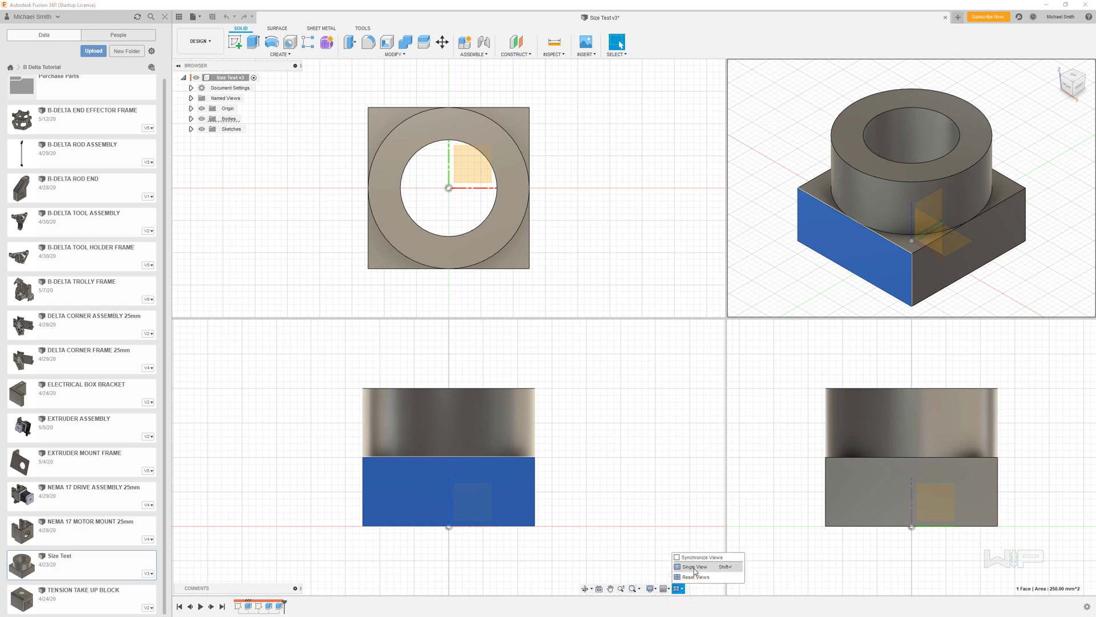
pyautogui.click(696, 569)
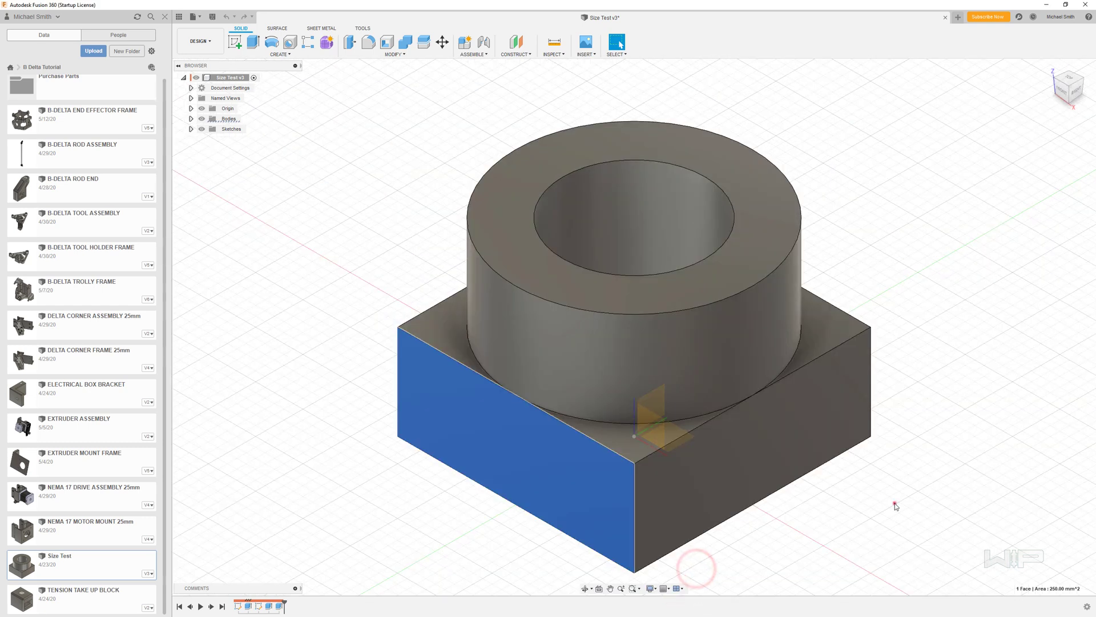
pyautogui.click(895, 504)
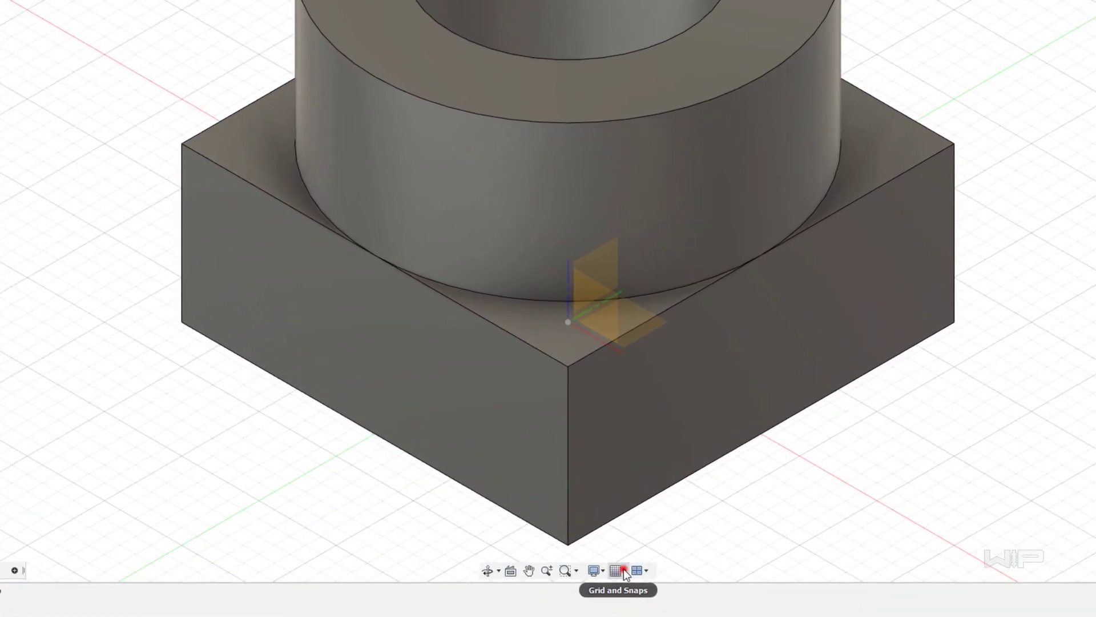
pyautogui.click(624, 570)
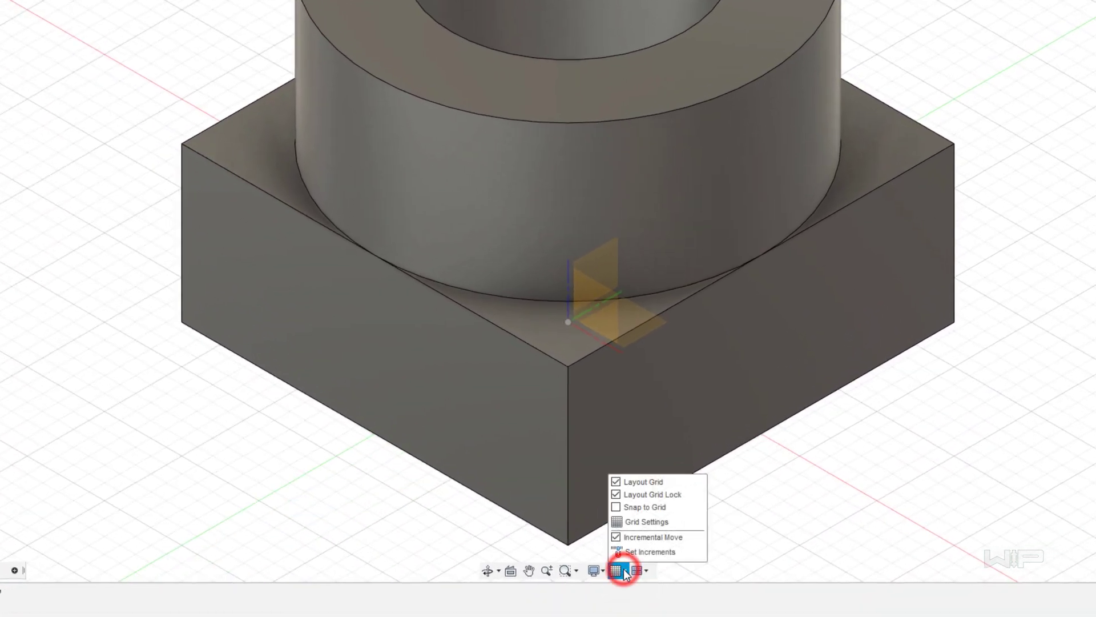
pyautogui.click(616, 483)
pyautogui.click(616, 482)
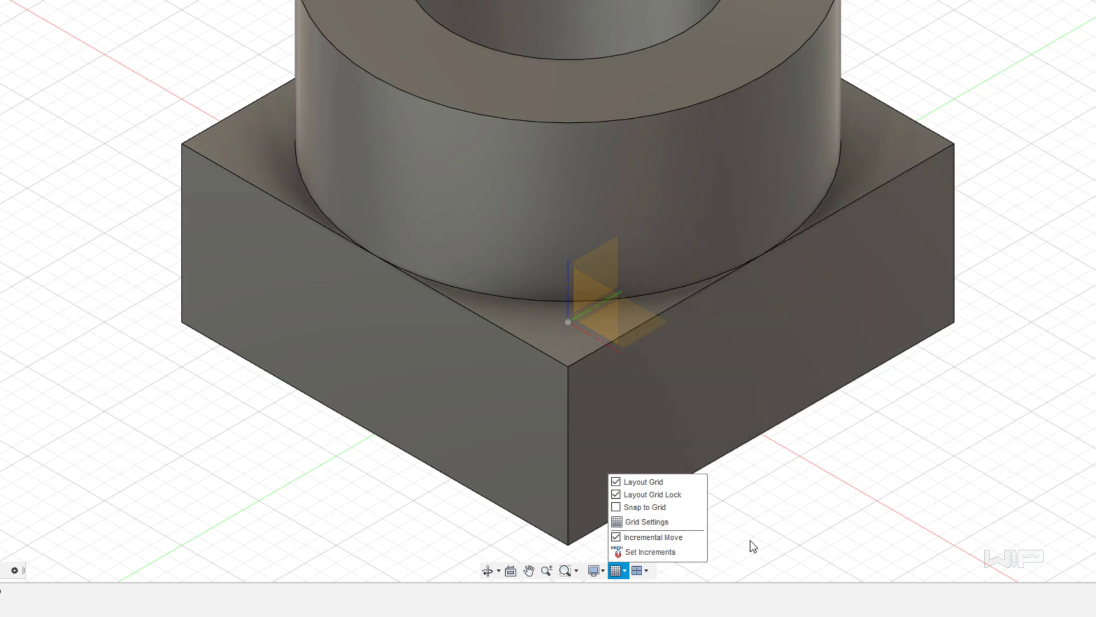
pyautogui.click(750, 540)
# Step: Try wireframe, settle on Shaded with Visible Edges Only, then show the Object Visibility options
pyautogui.click(603, 570)
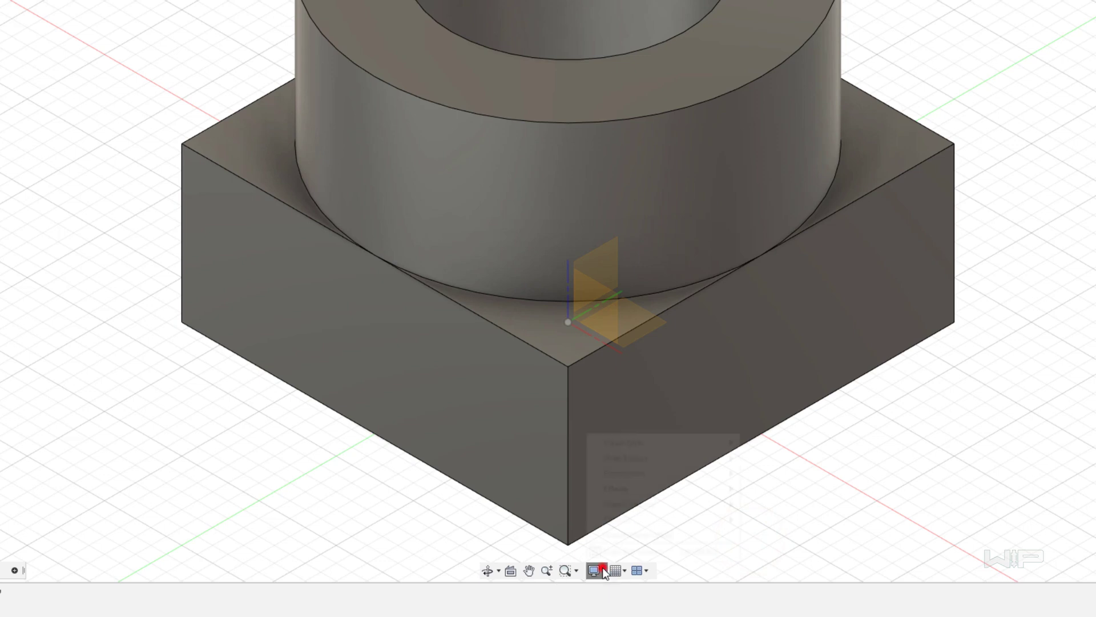
pyautogui.moveTo(654, 448)
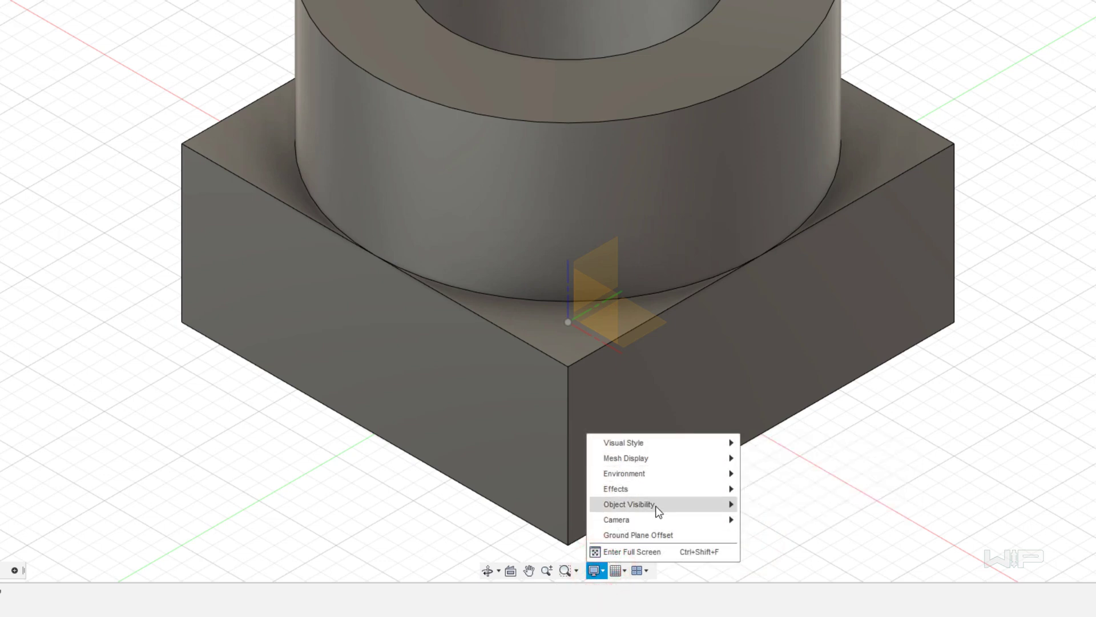
pyautogui.click(665, 442)
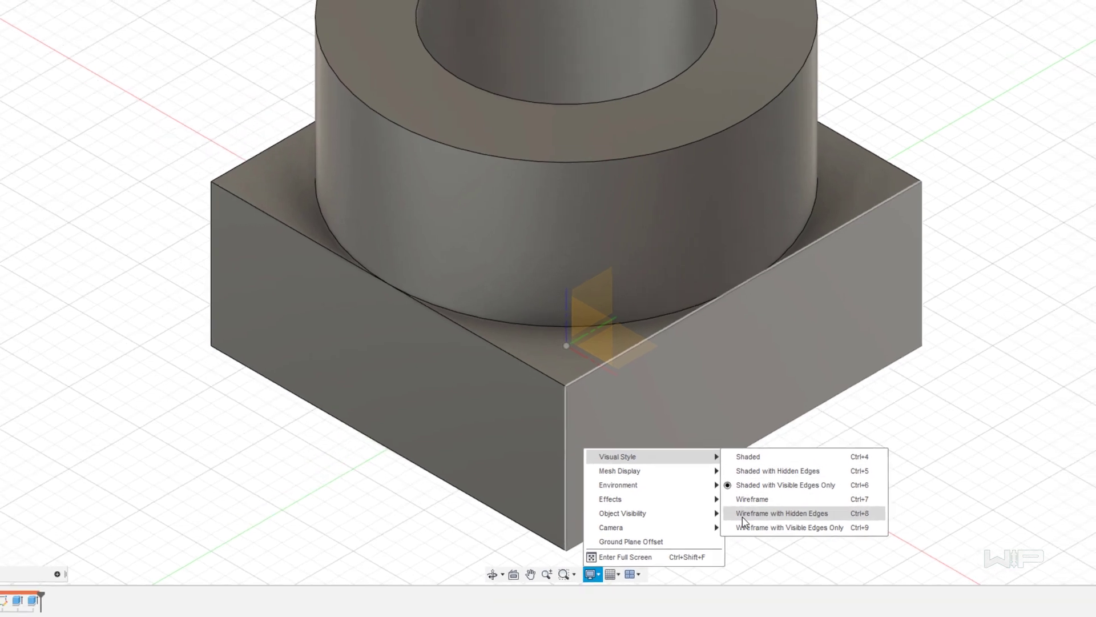
pyautogui.click(744, 514)
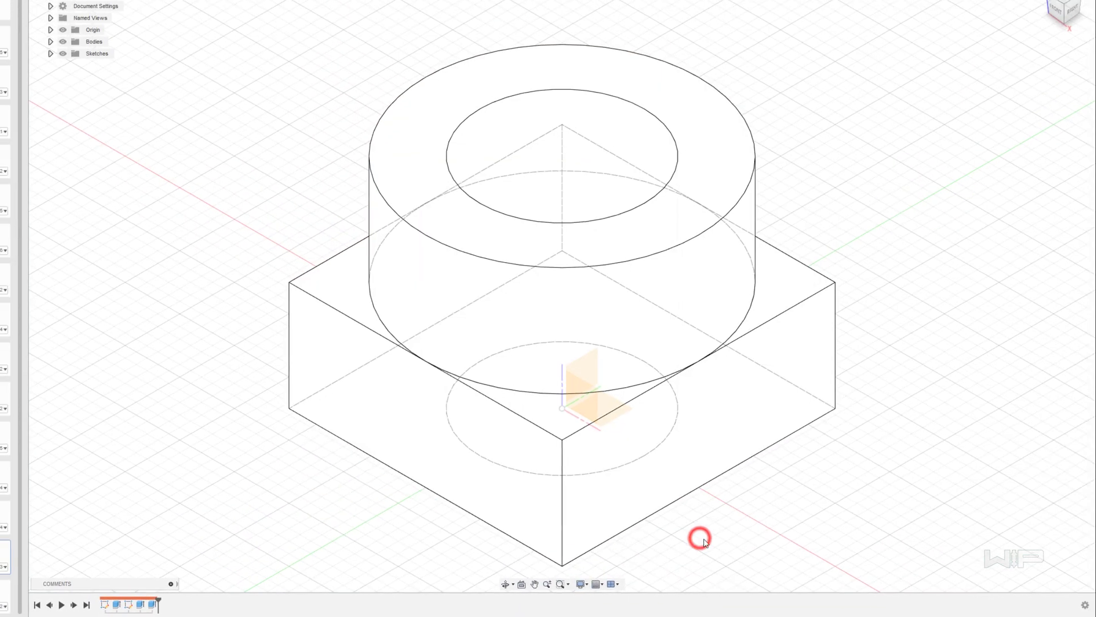
pyautogui.click(584, 584)
pyautogui.moveTo(628, 493)
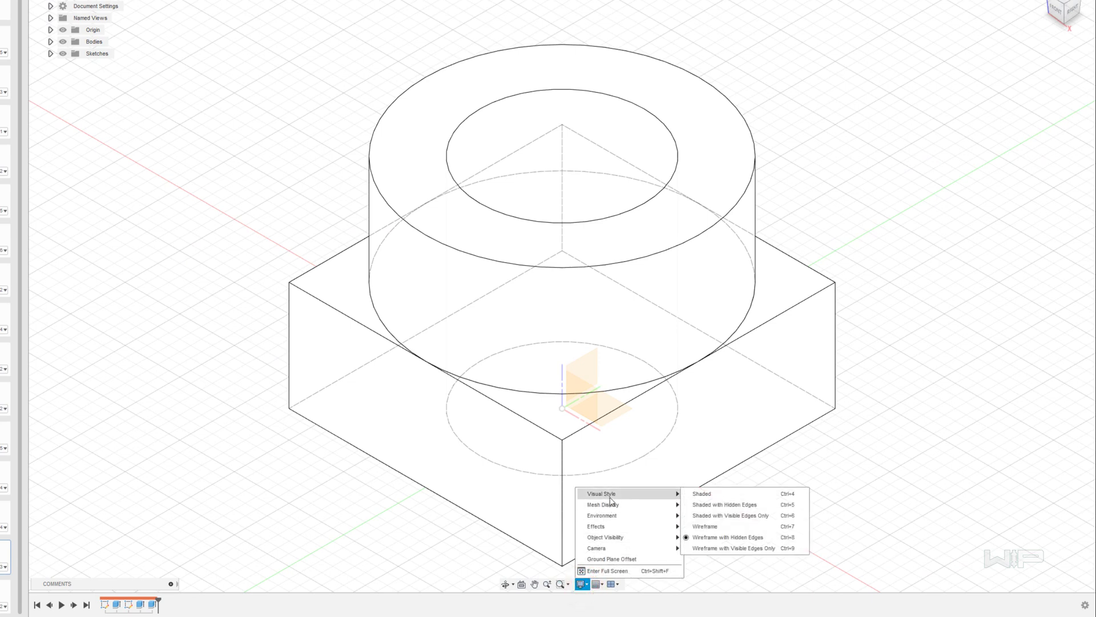
pyautogui.click(696, 515)
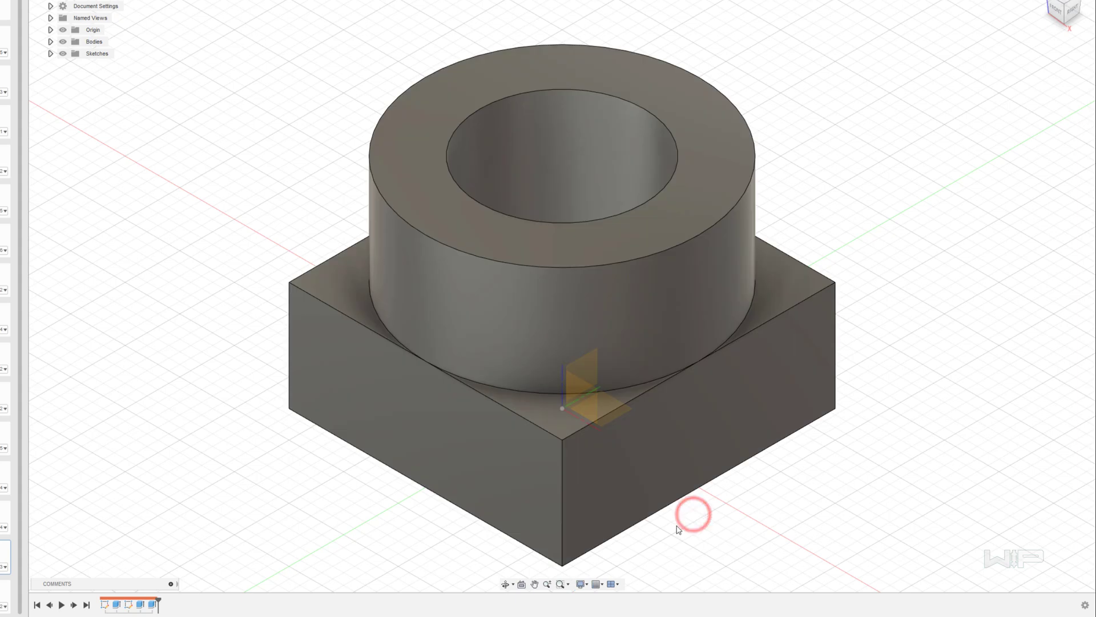
pyautogui.click(582, 584)
pyautogui.moveTo(585, 537)
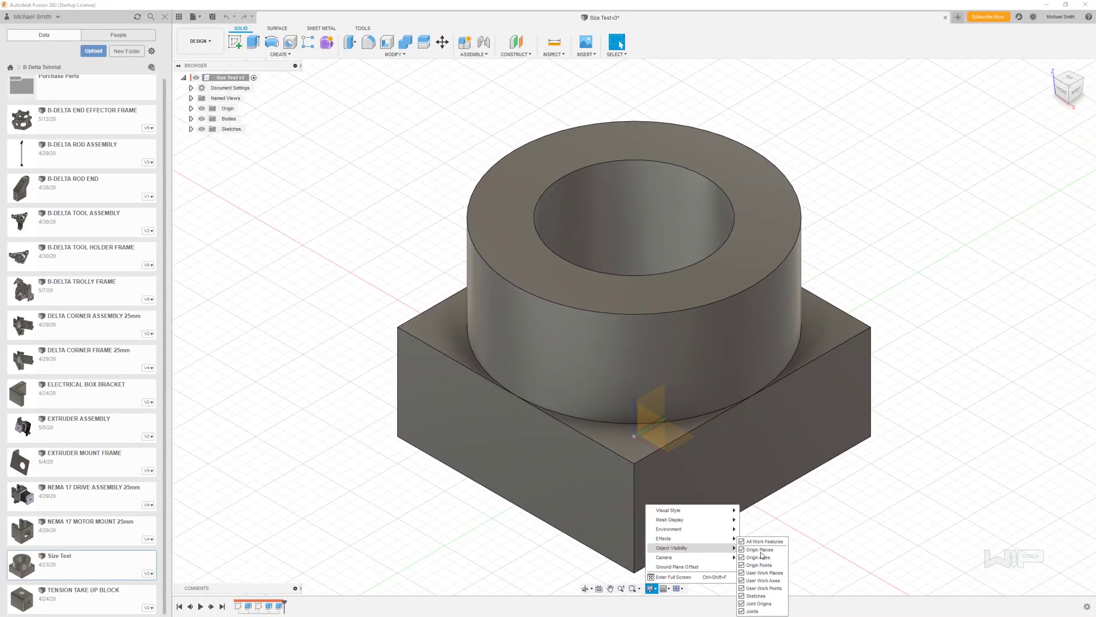
# Step: Dismiss the Display Settings and Object Visibility menus by clicking the canvas
pyautogui.click(704, 506)
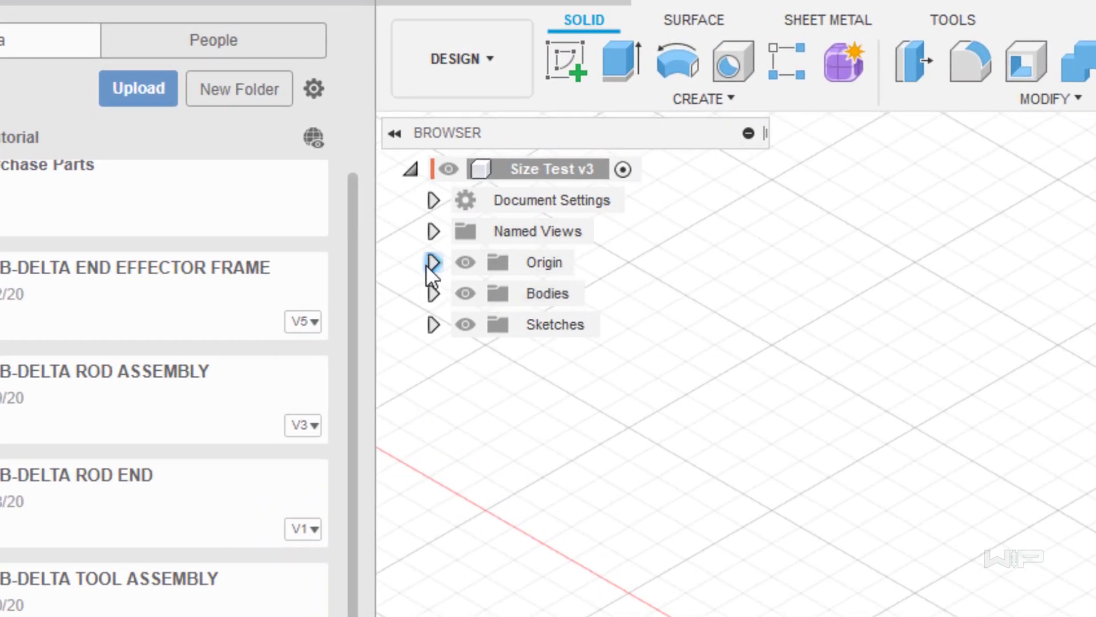
# Step: Expand the Origin and Bodies folders, highlighting the X, Y, Z axes and Body1
pyautogui.click(433, 262)
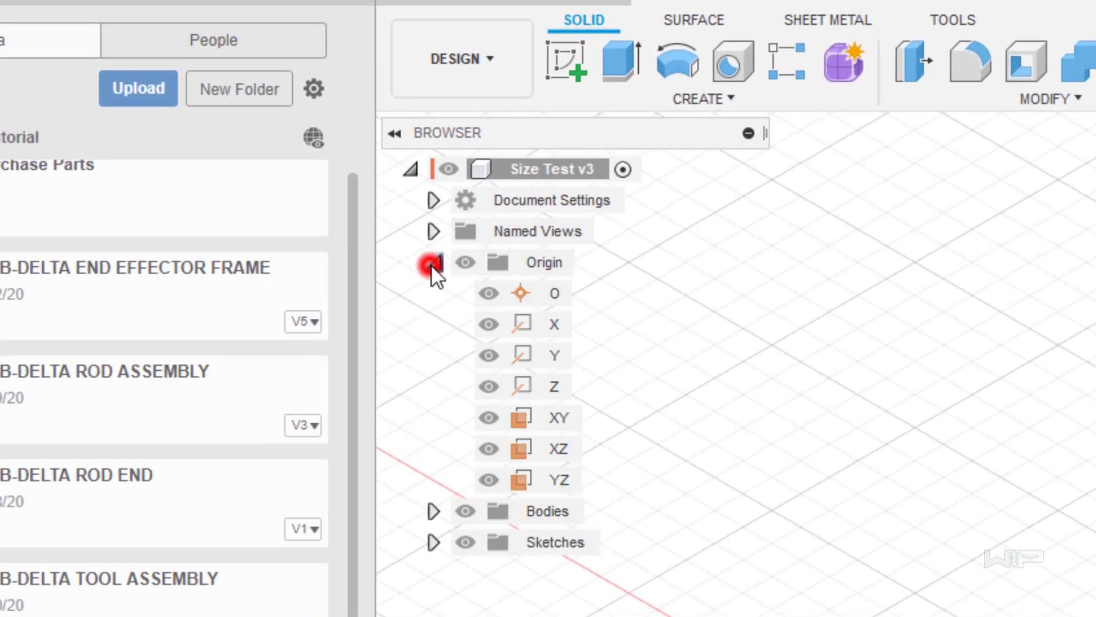
pyautogui.click(557, 323)
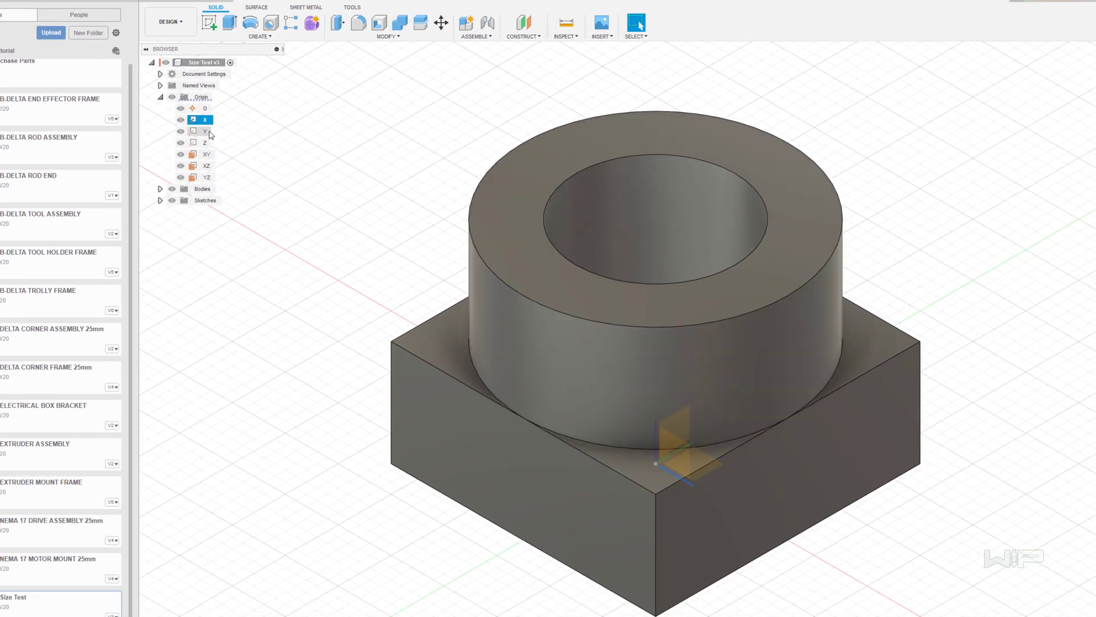
pyautogui.click(205, 131)
pyautogui.click(205, 142)
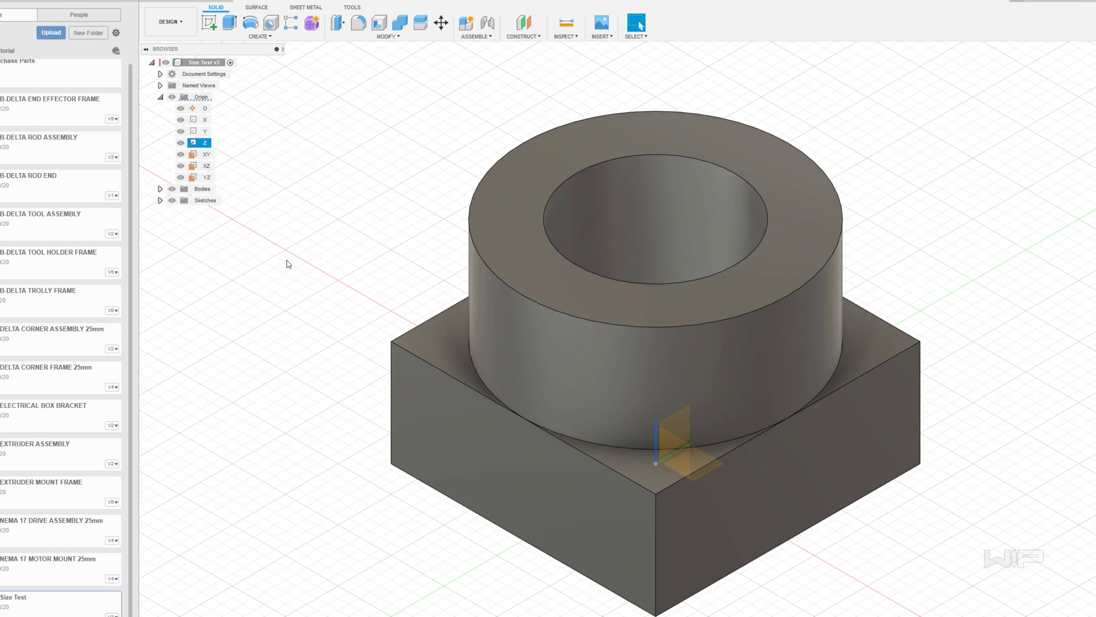
pyautogui.click(159, 189)
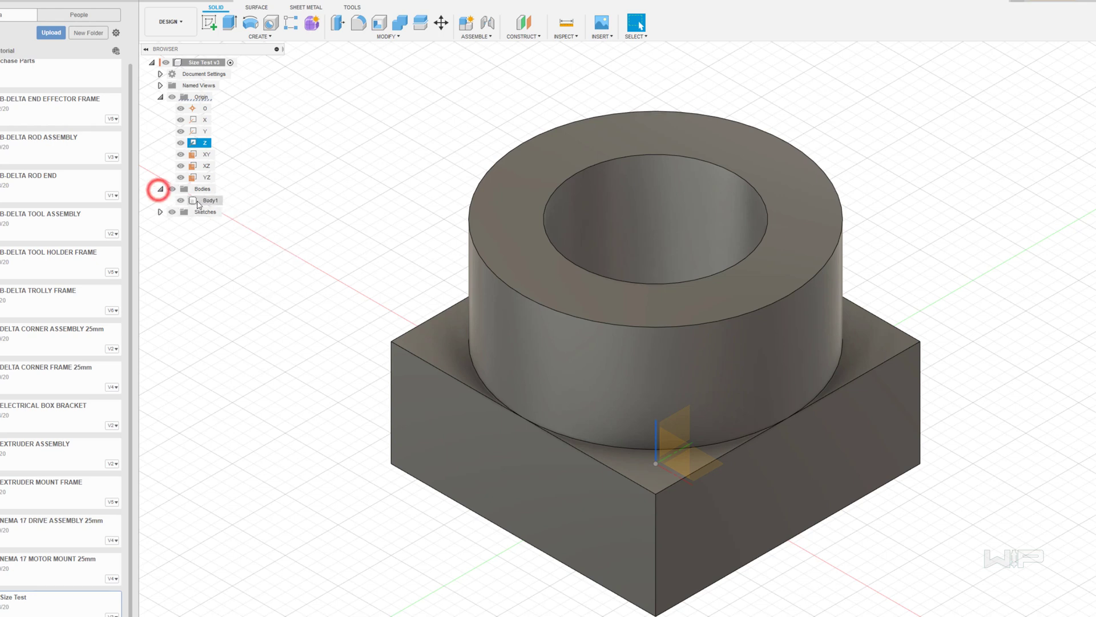
pyautogui.click(211, 200)
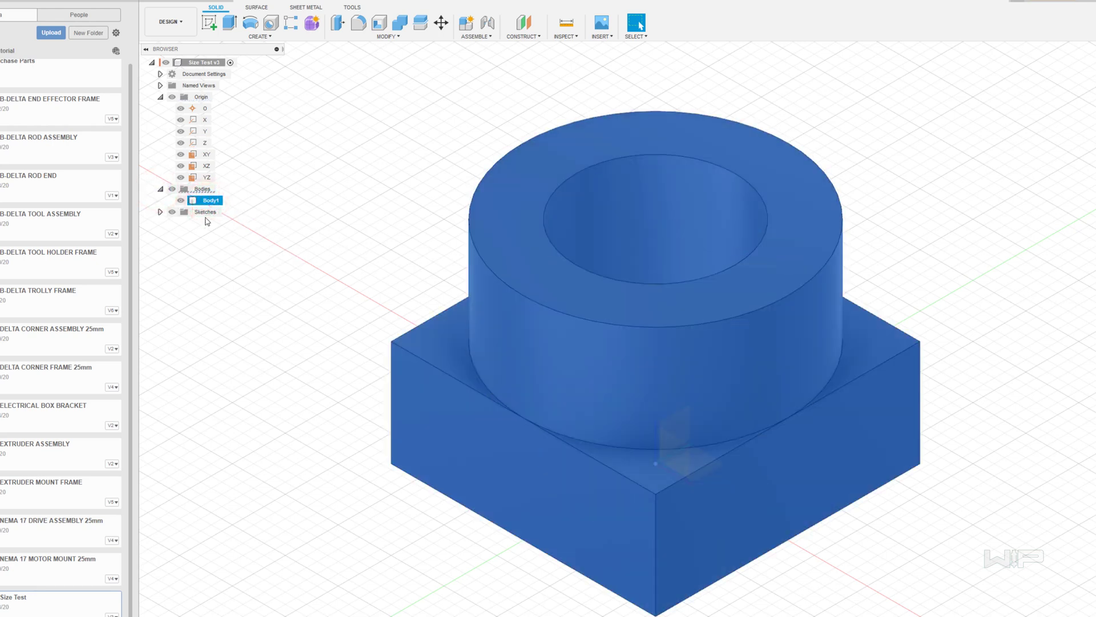
# Step: Expand Sketches, highlight Sketch2 and Sketch3, then hide Sketch2's pyramid lines
pyautogui.click(160, 212)
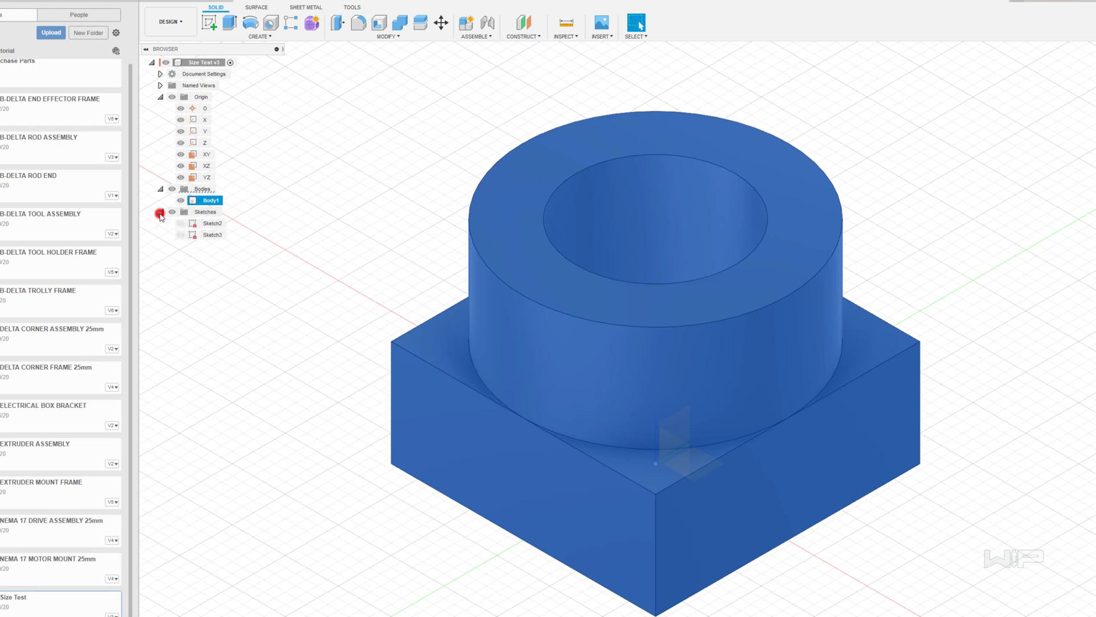
pyautogui.click(211, 224)
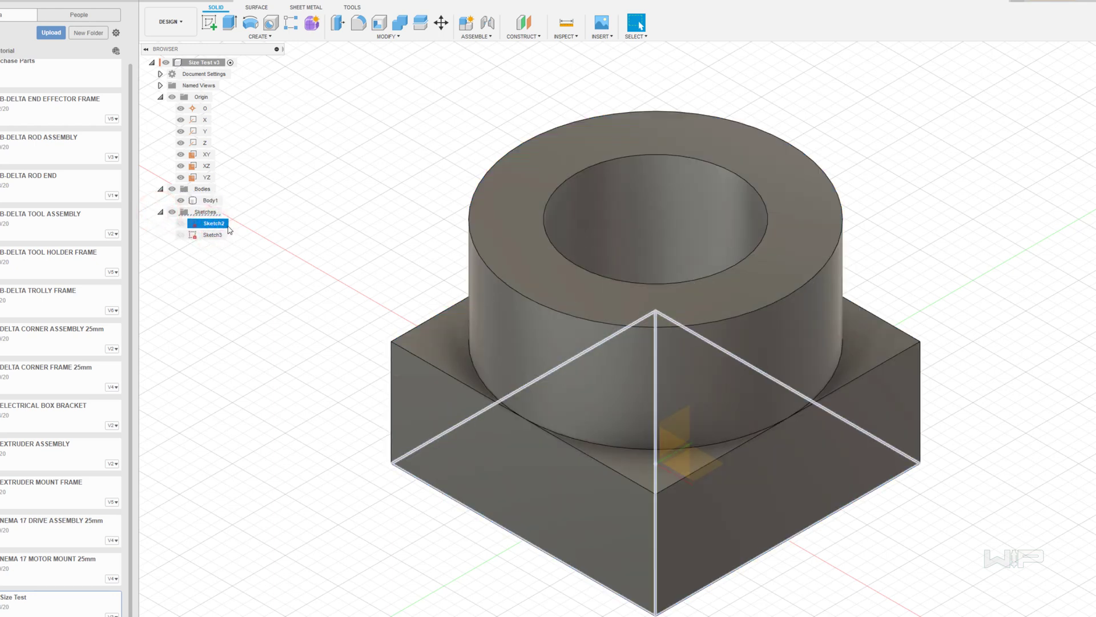
pyautogui.click(216, 236)
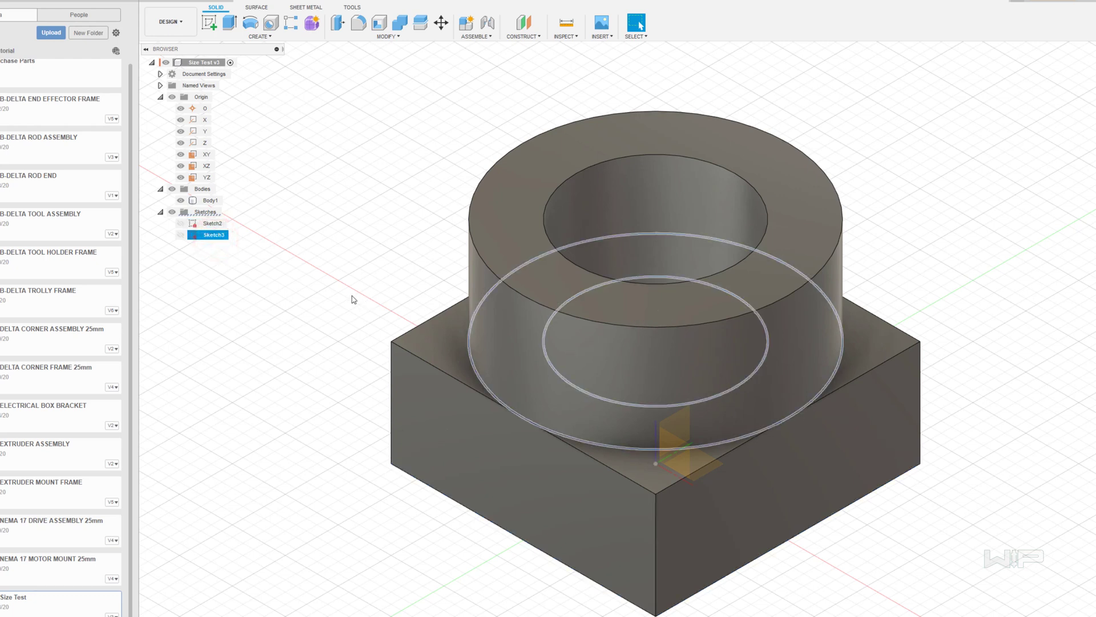
pyautogui.click(348, 220)
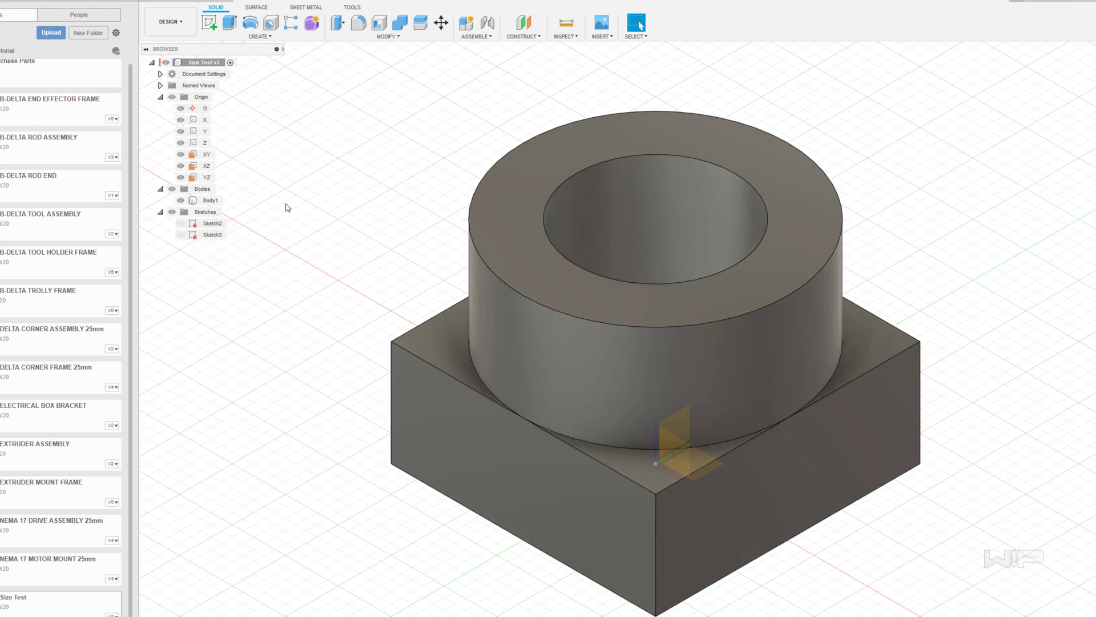
pyautogui.click(181, 226)
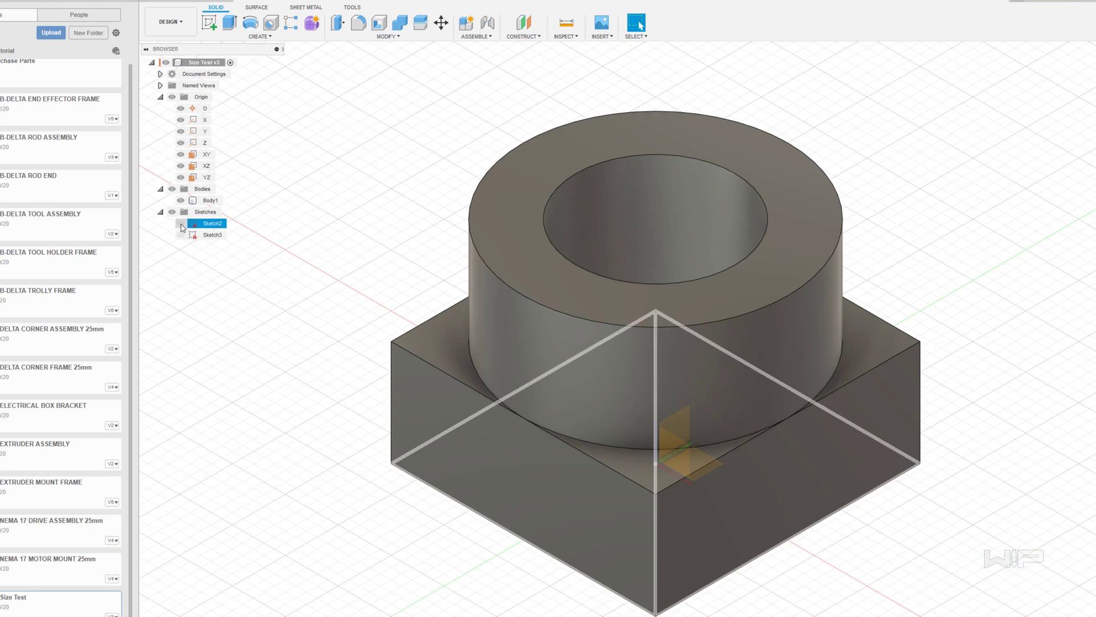
pyautogui.click(181, 225)
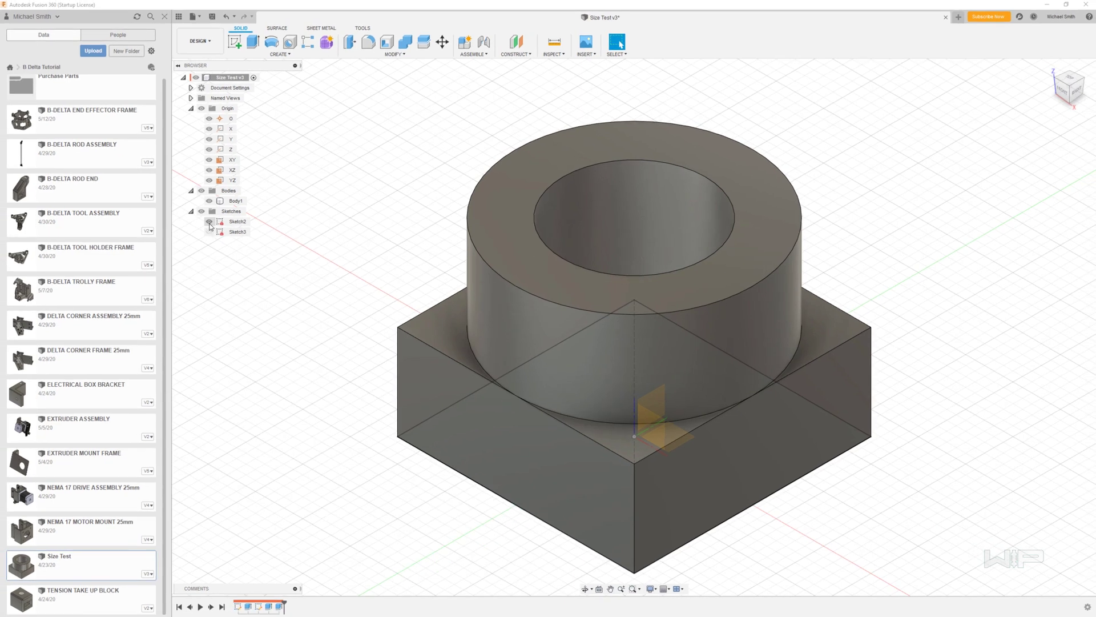
pyautogui.click(209, 222)
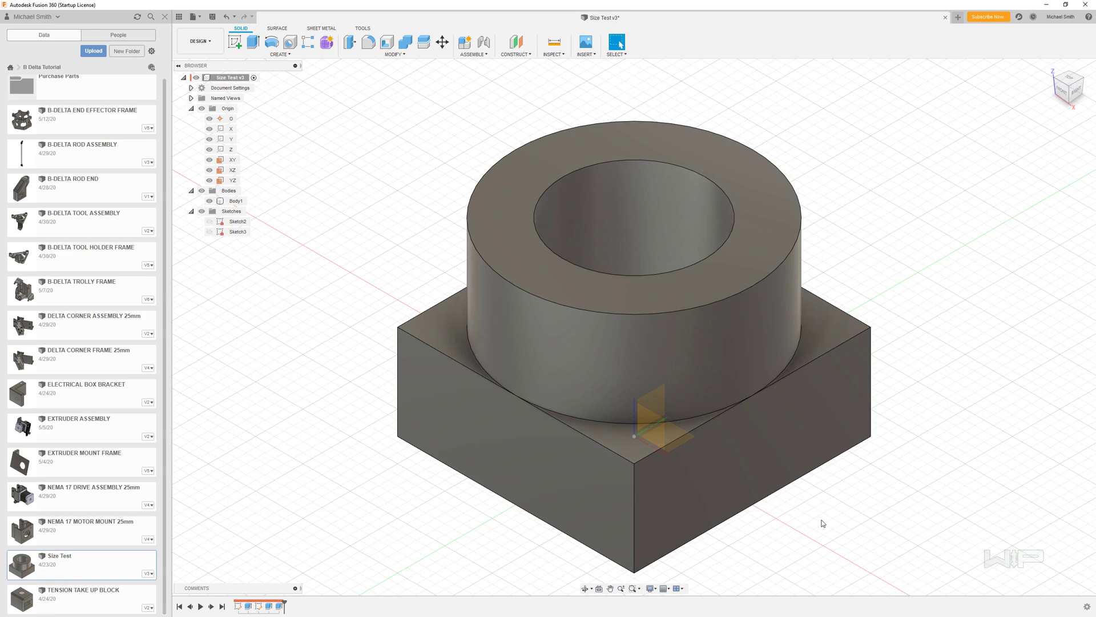
# Step: Pick the edge hidden behind the front face from the Depth list, reading 25.00 mm
pyautogui.click(845, 420)
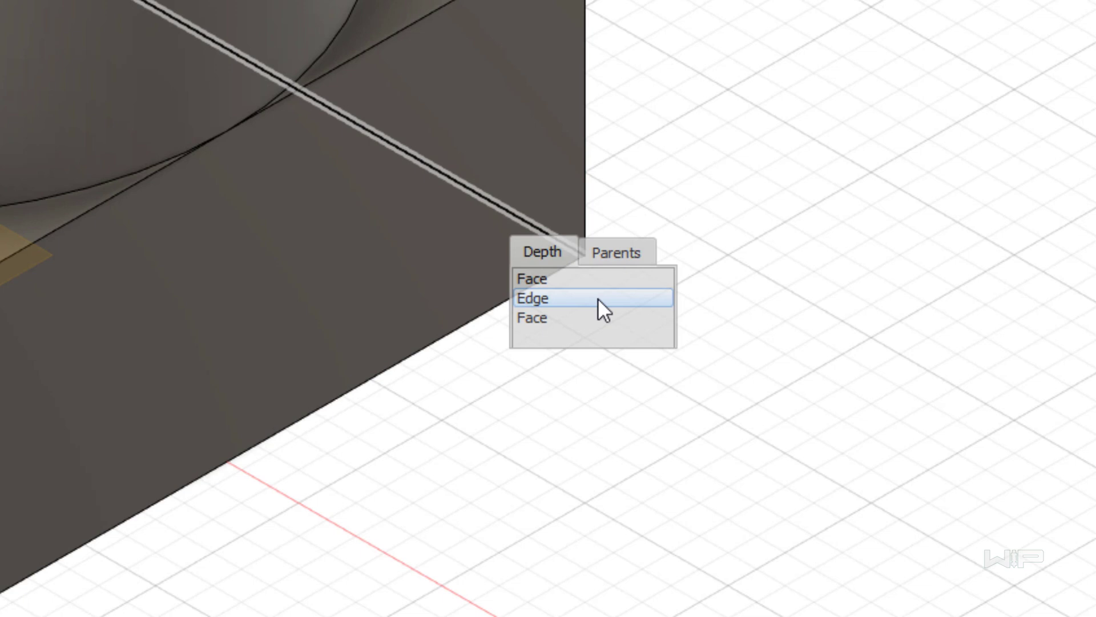
pyautogui.click(598, 298)
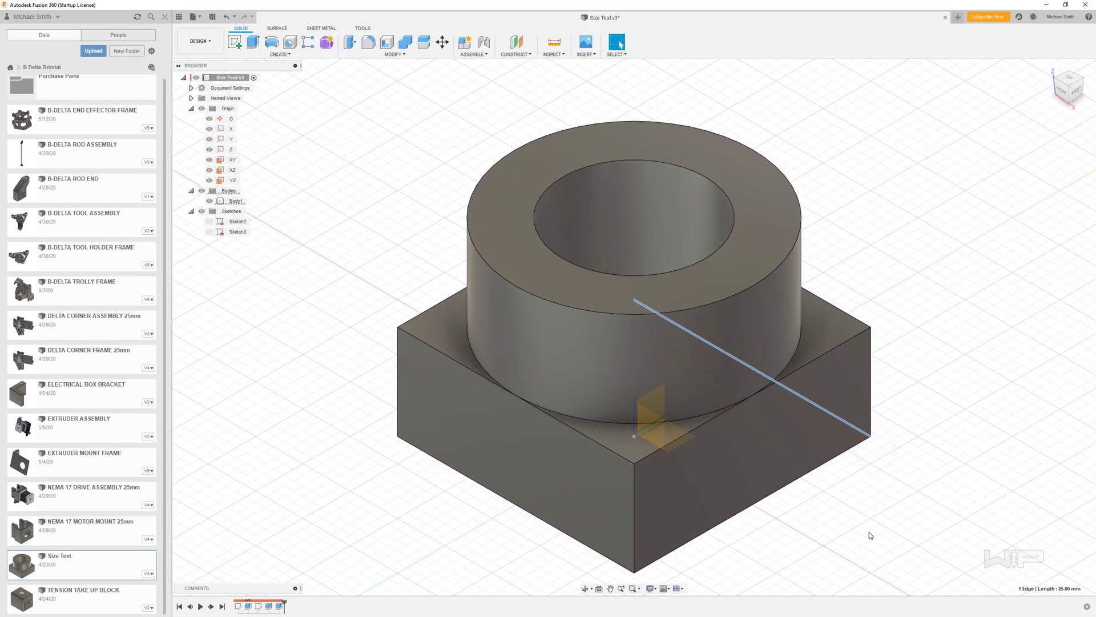
# Step: Select the block's front-left and front-right faces, then clear that selection
pyautogui.press('Escape')
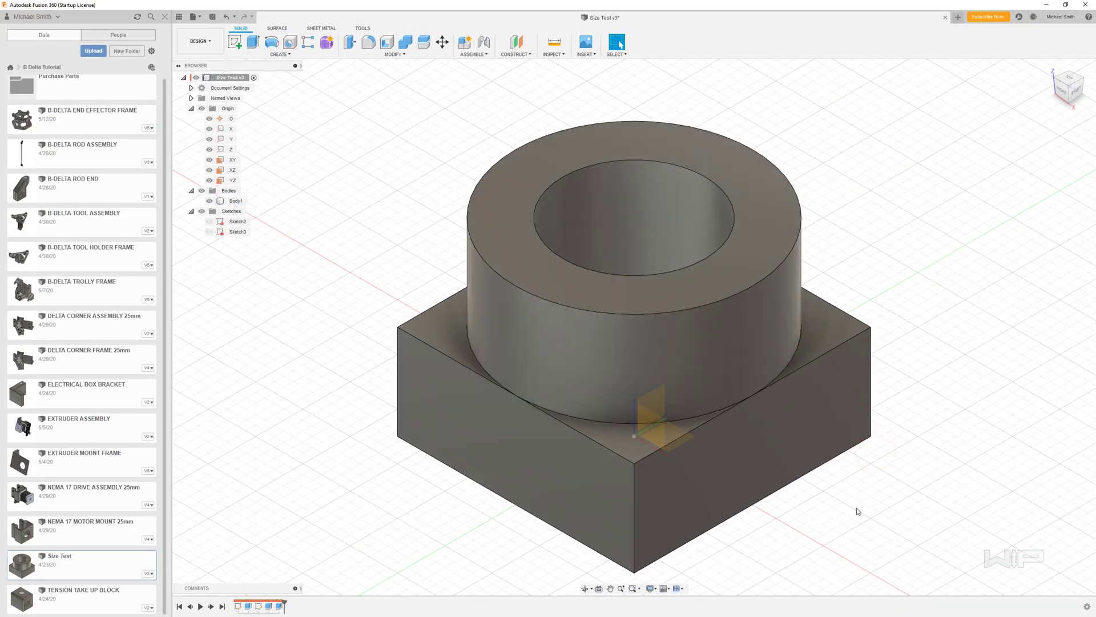
pyautogui.click(597, 490)
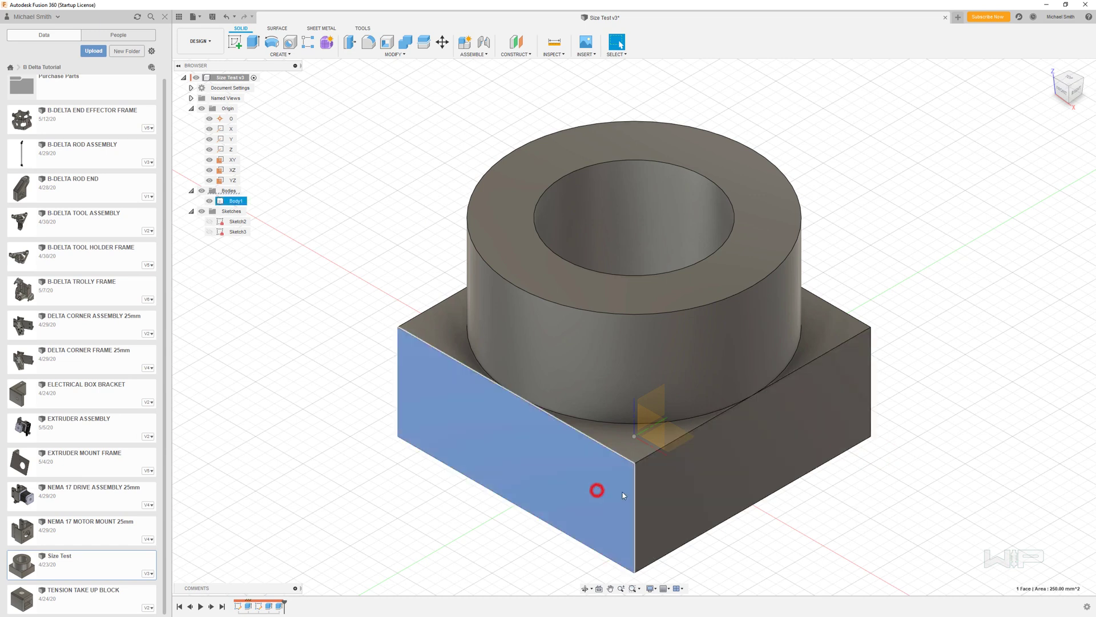
pyautogui.keyDown('shift'); pyautogui.click(676, 492); pyautogui.keyUp('shift')
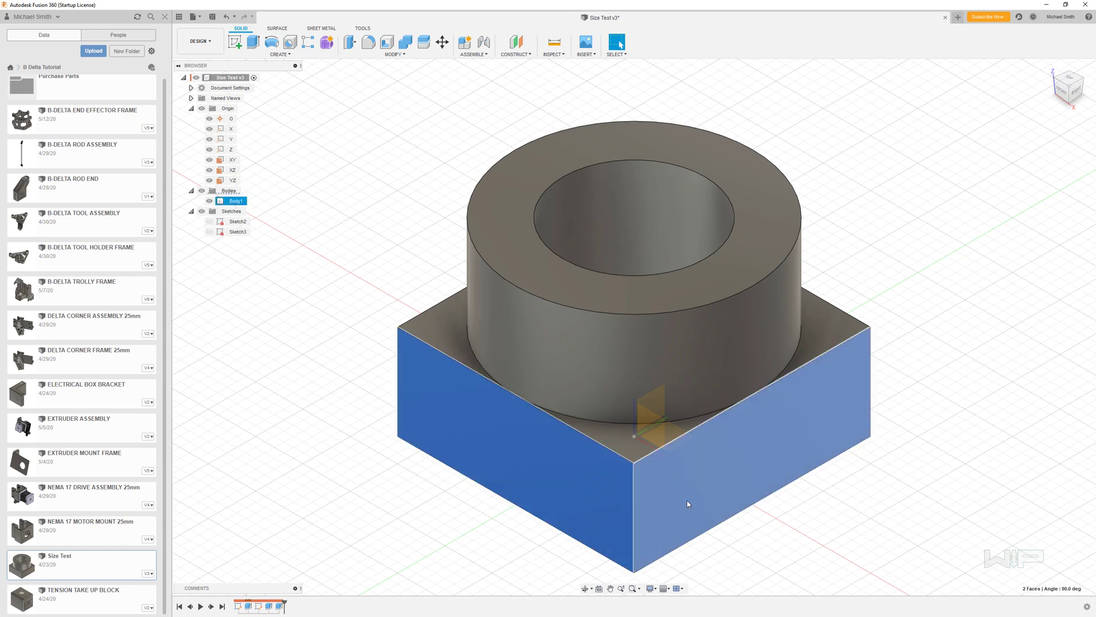
pyautogui.click(799, 531)
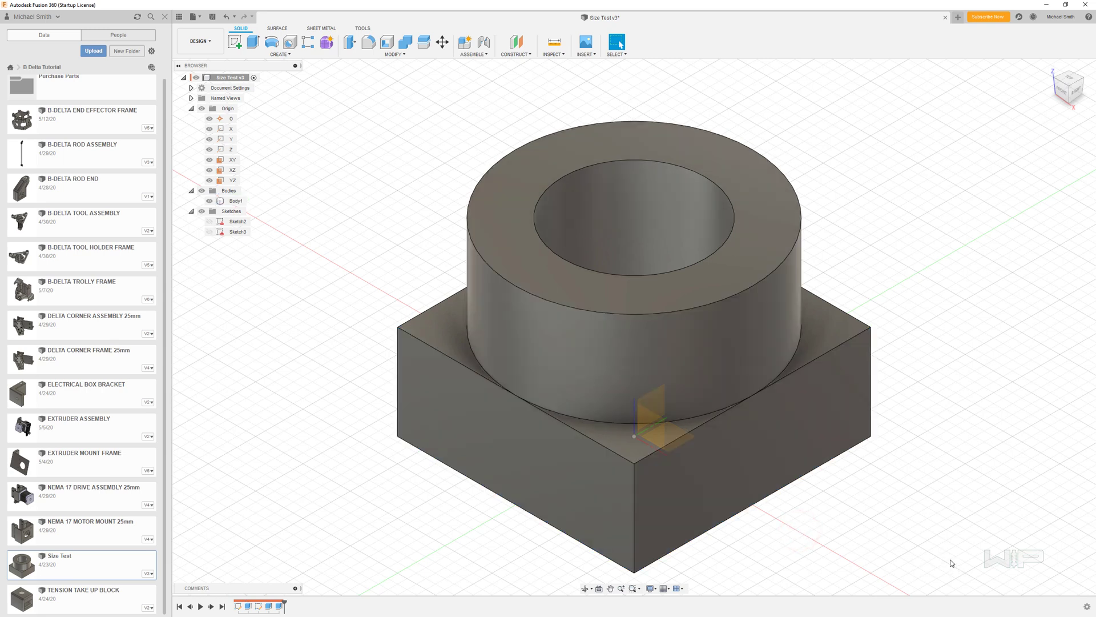
# Step: Window-select the body, then drag a crossing window over the block and all origin items
pyautogui.moveTo(948, 558); pyautogui.dragTo(792, 489)
pyautogui.moveTo(793, 489); pyautogui.dragTo(737, 467)
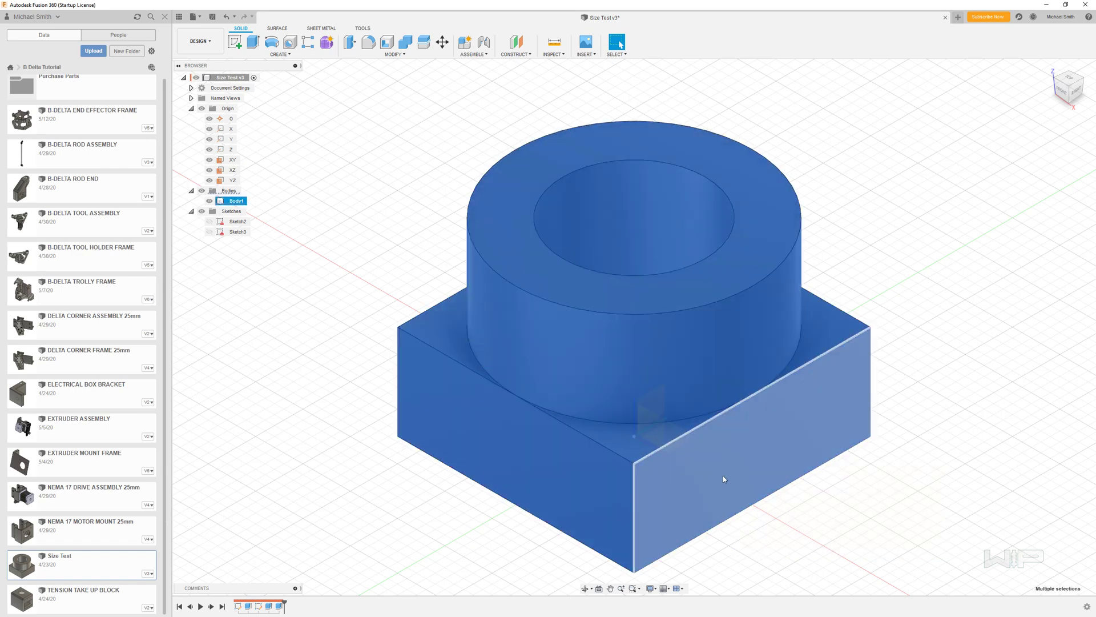
pyautogui.click(853, 550)
pyautogui.moveTo(277, 310); pyautogui.dragTo(942, 586)
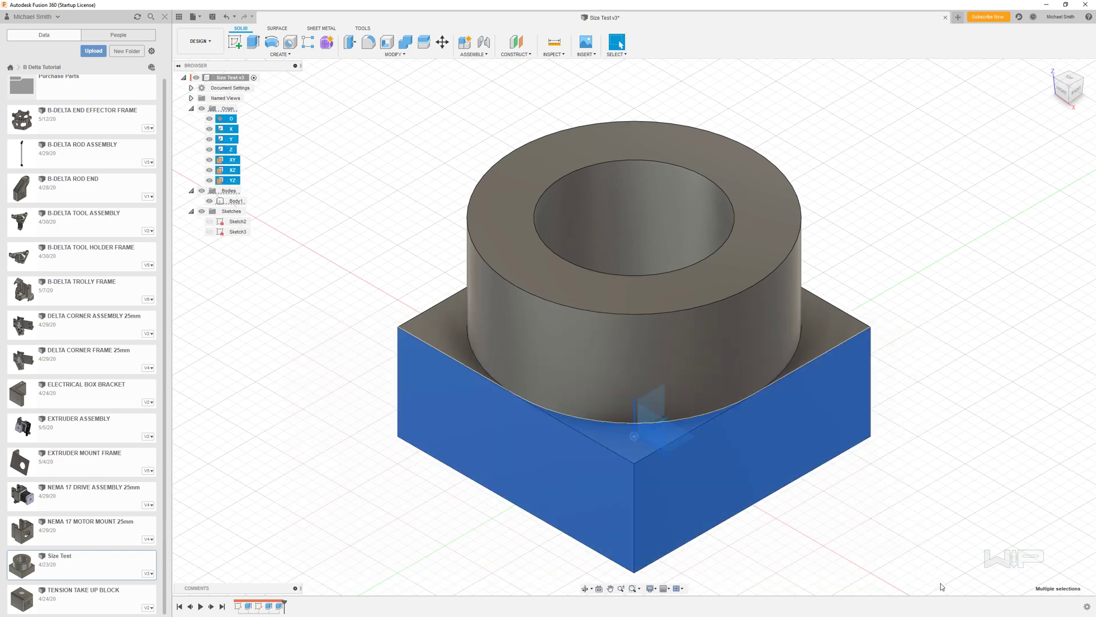
# Step: Select the front face, view it head-on with Look At, then return Home and deselect
pyautogui.click(940, 583)
pyautogui.click(439, 380)
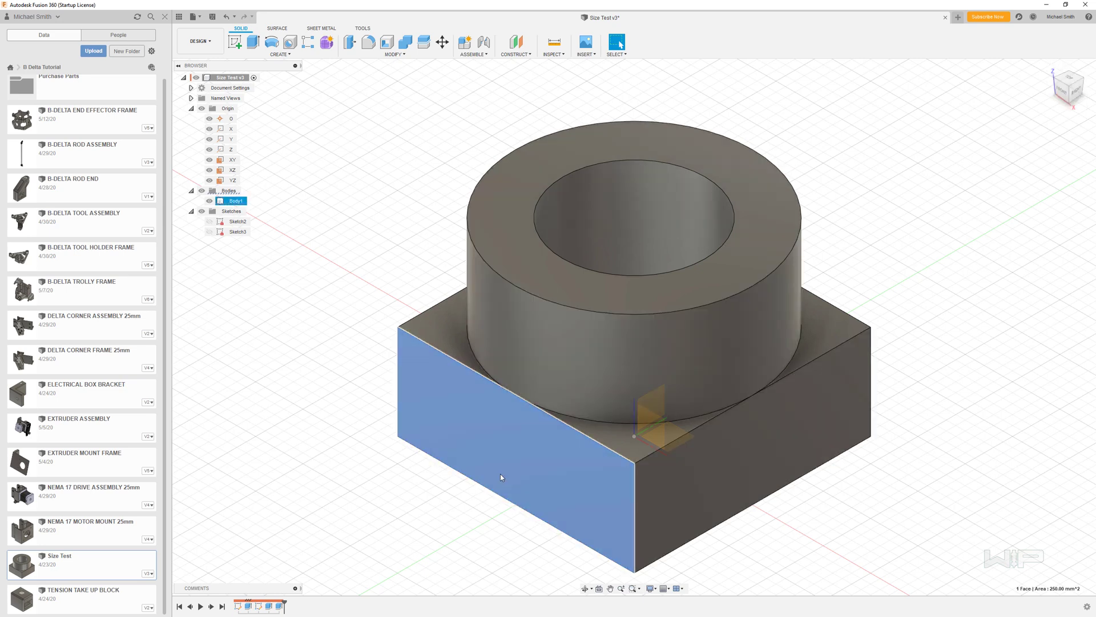
pyautogui.click(599, 590)
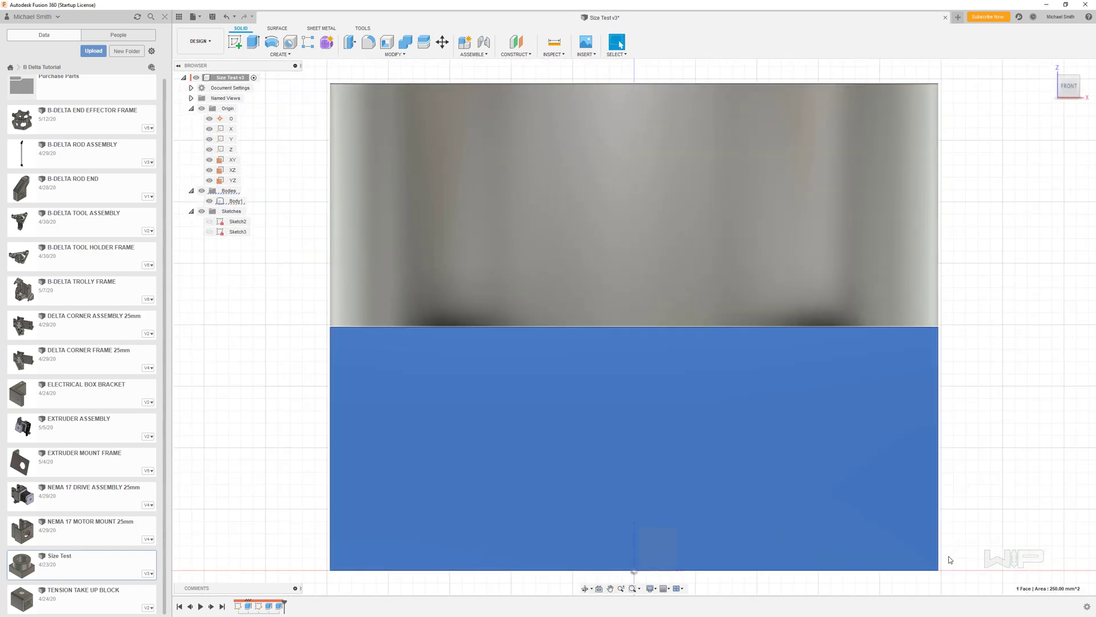
pyautogui.click(1051, 64)
pyautogui.click(974, 209)
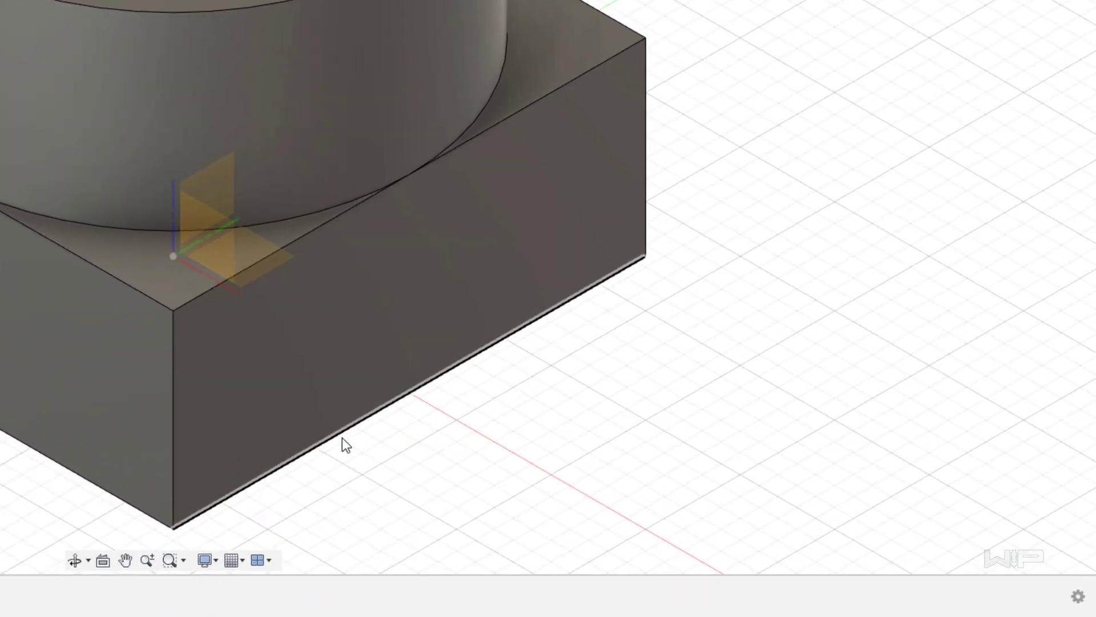
# Step: Read the bottom edge length (25.00 mm), front face area (250.00 mm²) and hole radius (7.50 mm)
pyautogui.click(341, 438)
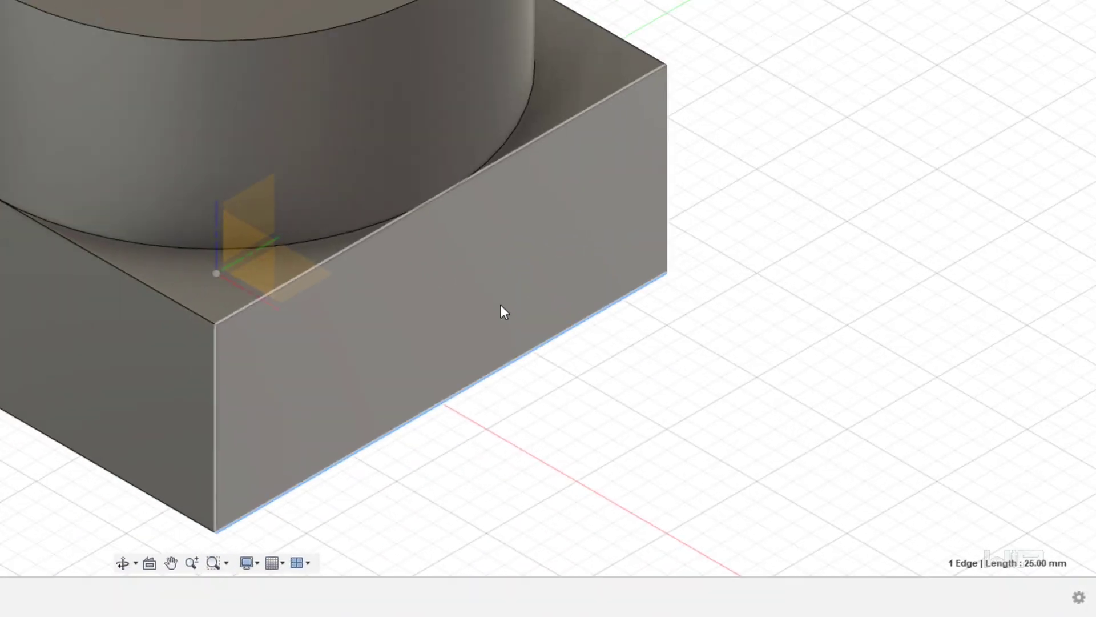
pyautogui.click(500, 304)
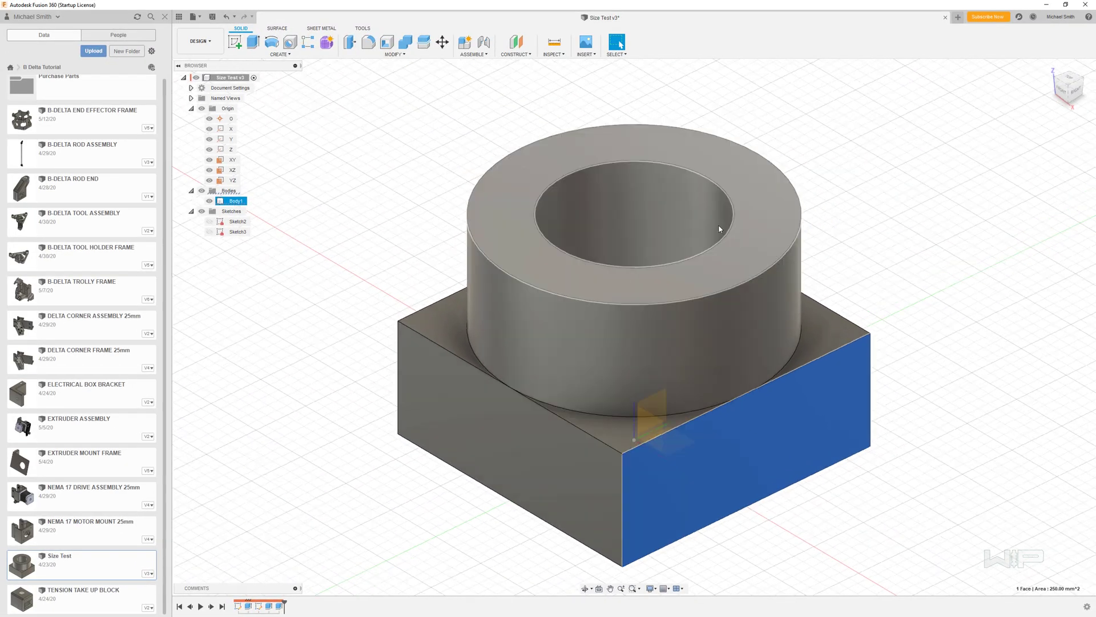
pyautogui.click(648, 204)
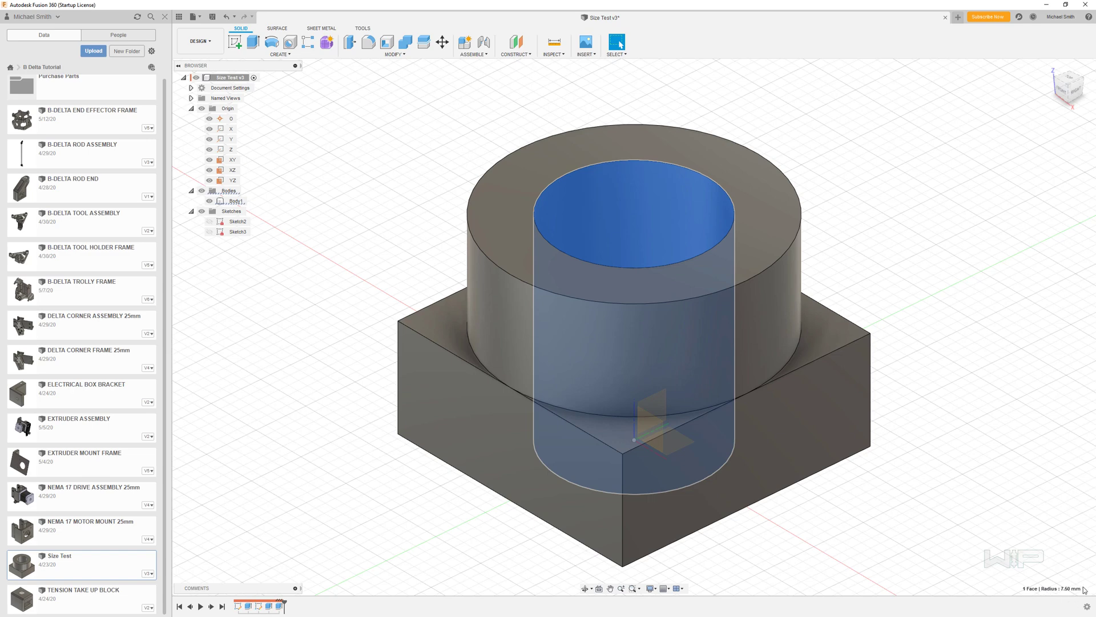
# Step: Clear the hole face selection and search Design Shortcuts for 'line'
pyautogui.click(861, 243)
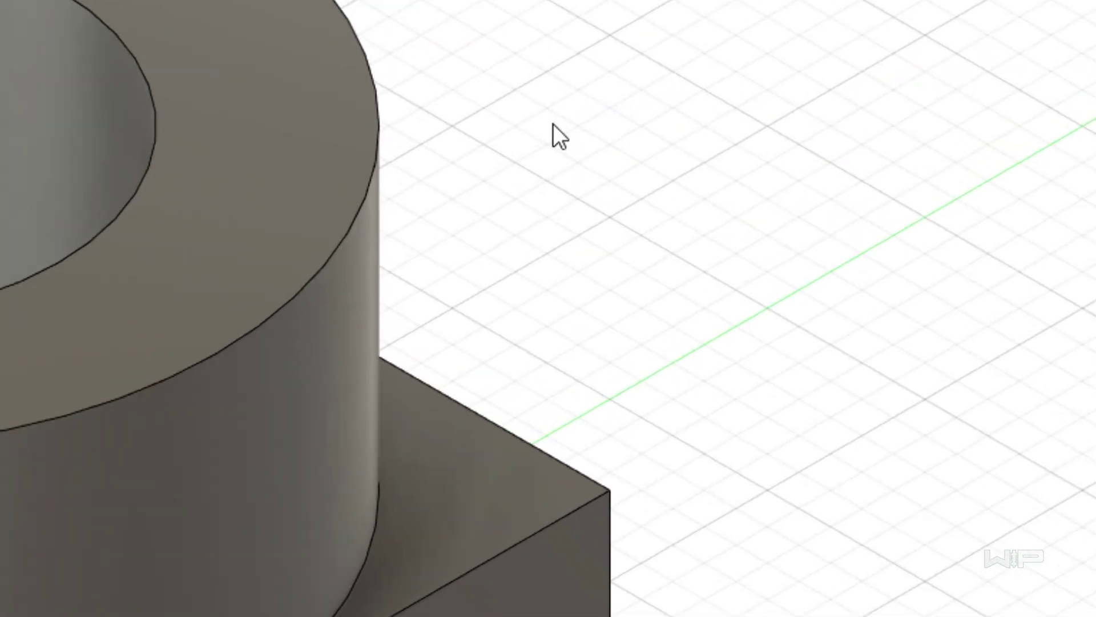
pyautogui.press('s')
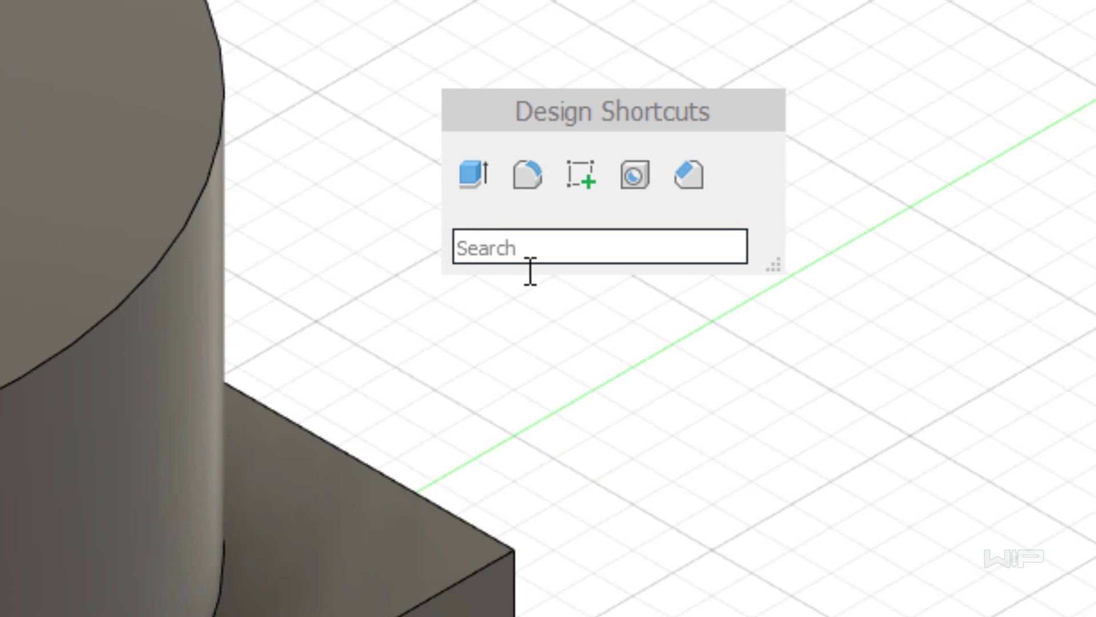
pyautogui.write('line')
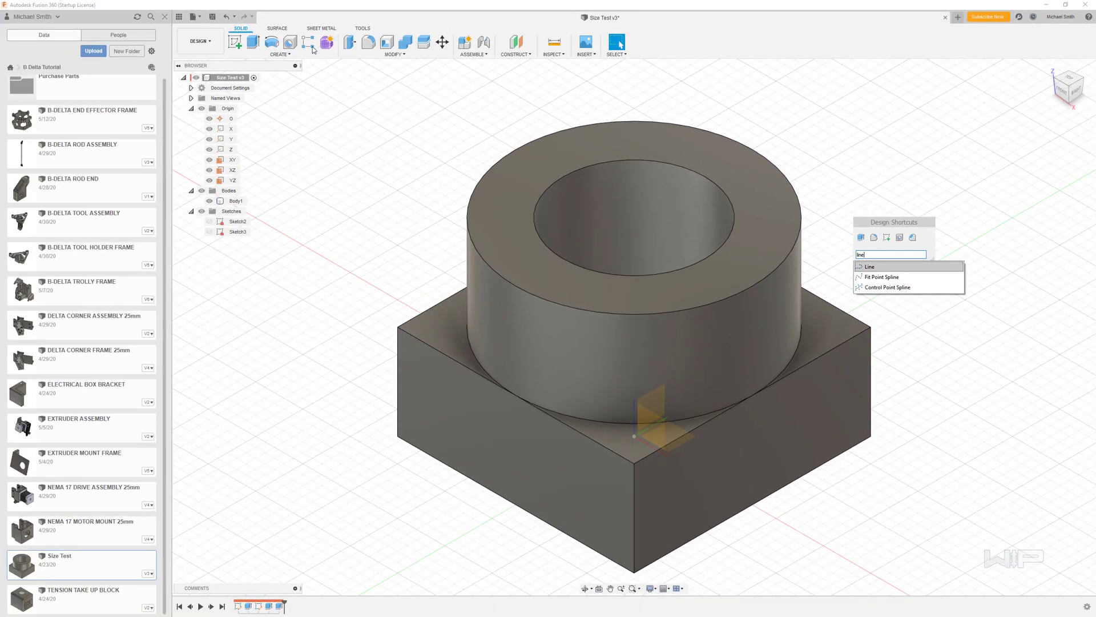
# Step: Browse the CREATE menu, close it, then bring up the canvas marking menu
pyautogui.click(281, 54)
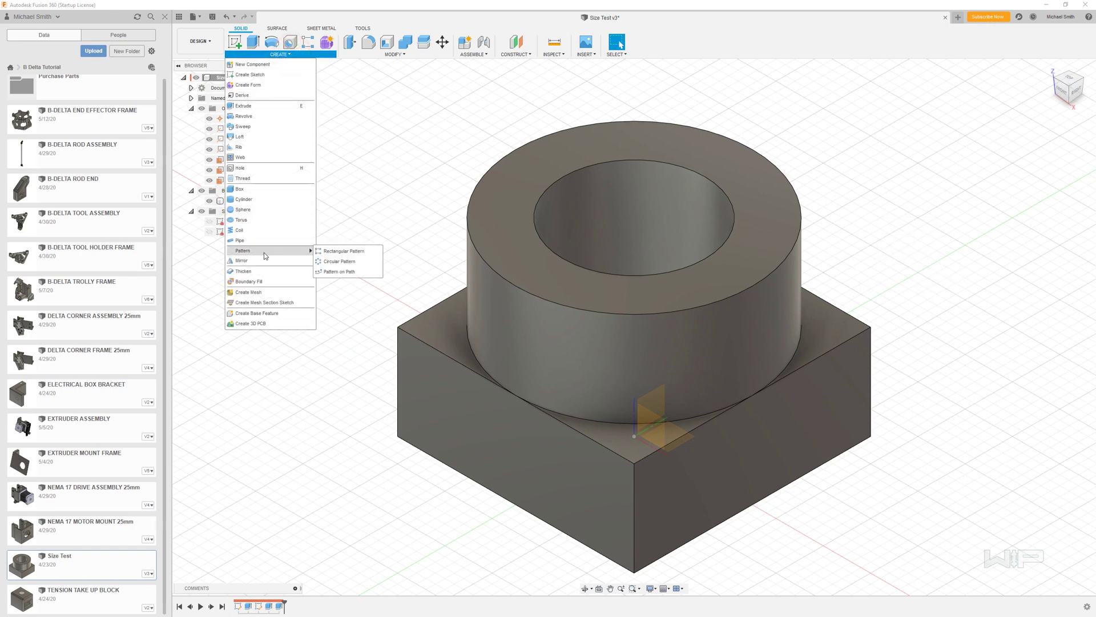
pyautogui.click(874, 236)
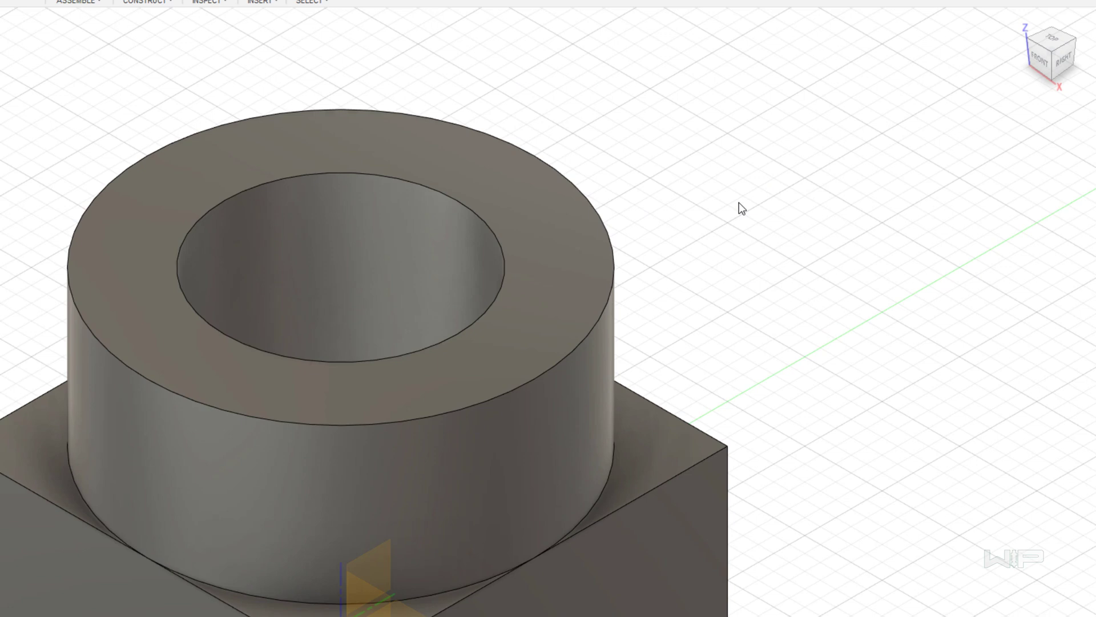
pyautogui.rightClick(877, 178)
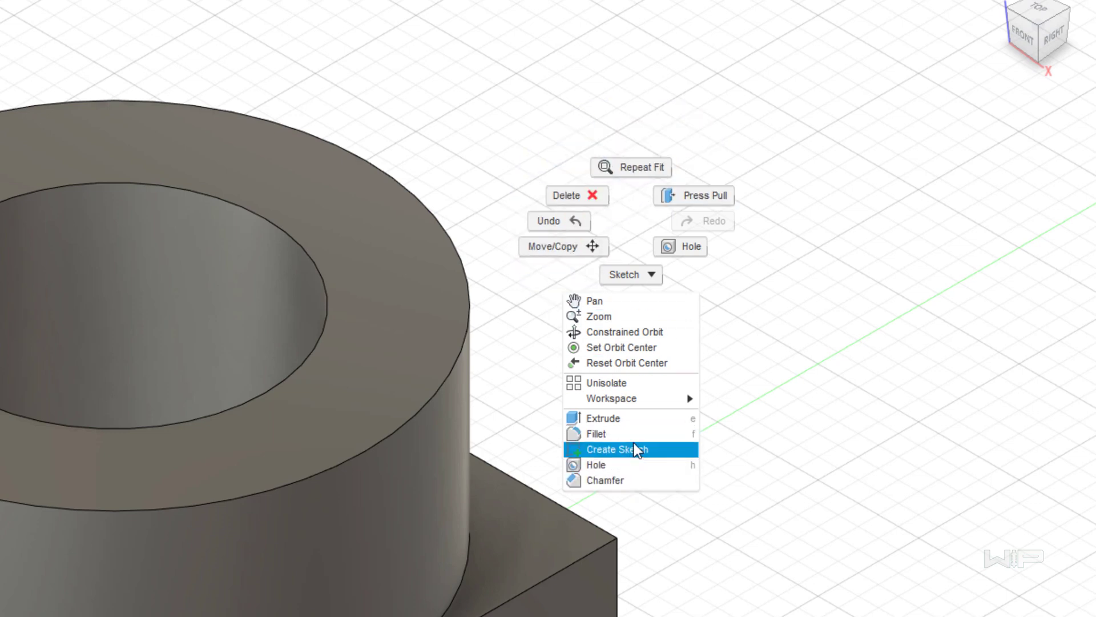
# Step: Dismiss the marking menu and open Product Documentation from Help's Learning and Documentation
pyautogui.click(644, 519)
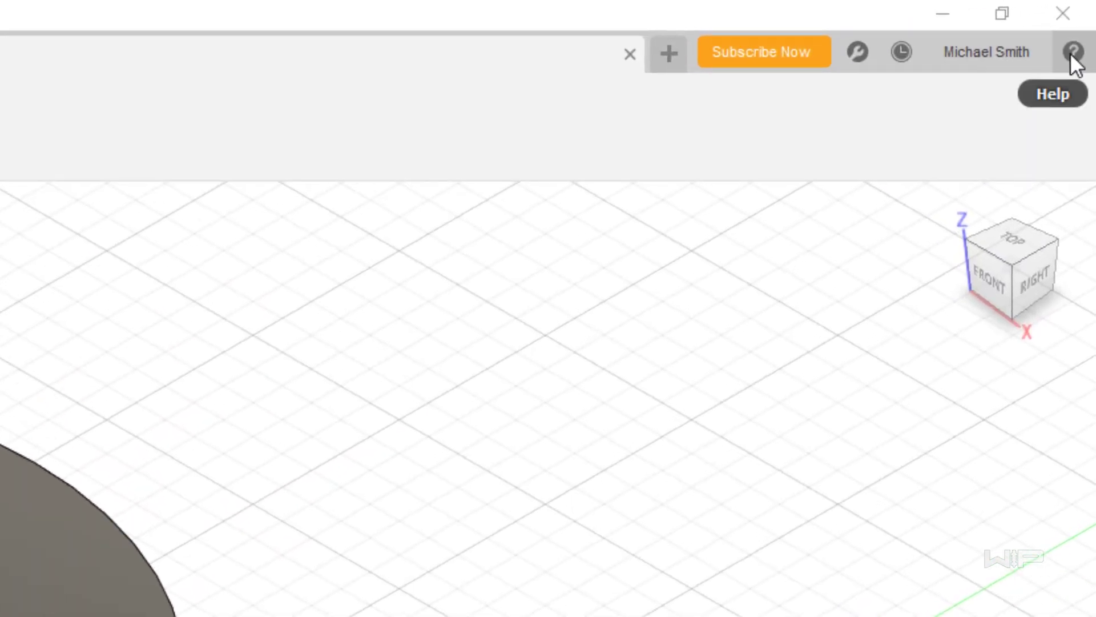
pyautogui.click(1069, 53)
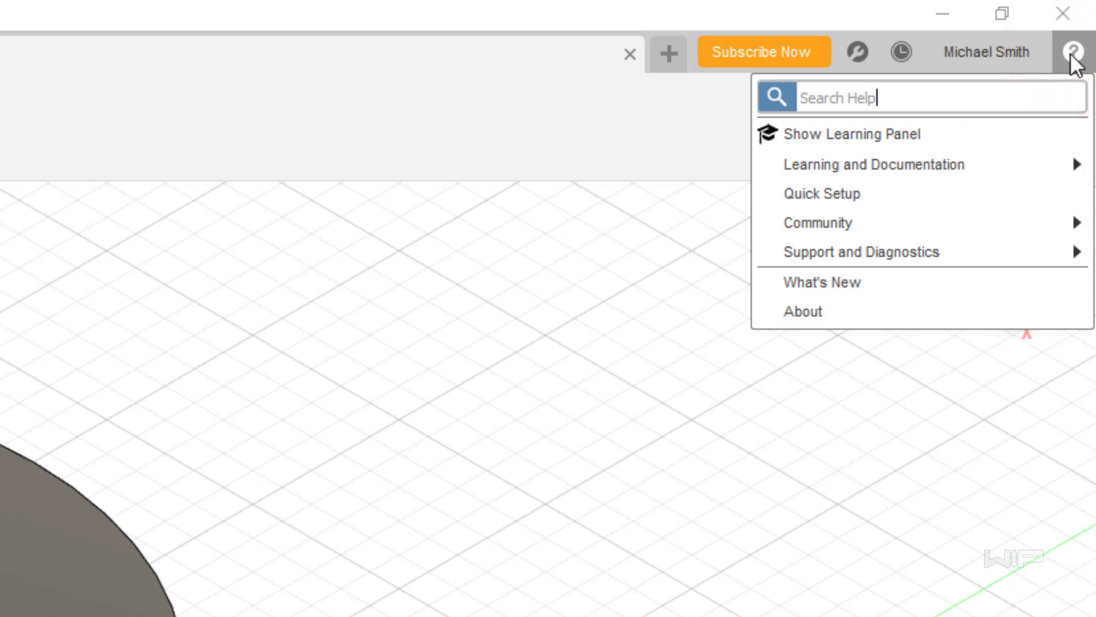
pyautogui.moveTo(946, 170)
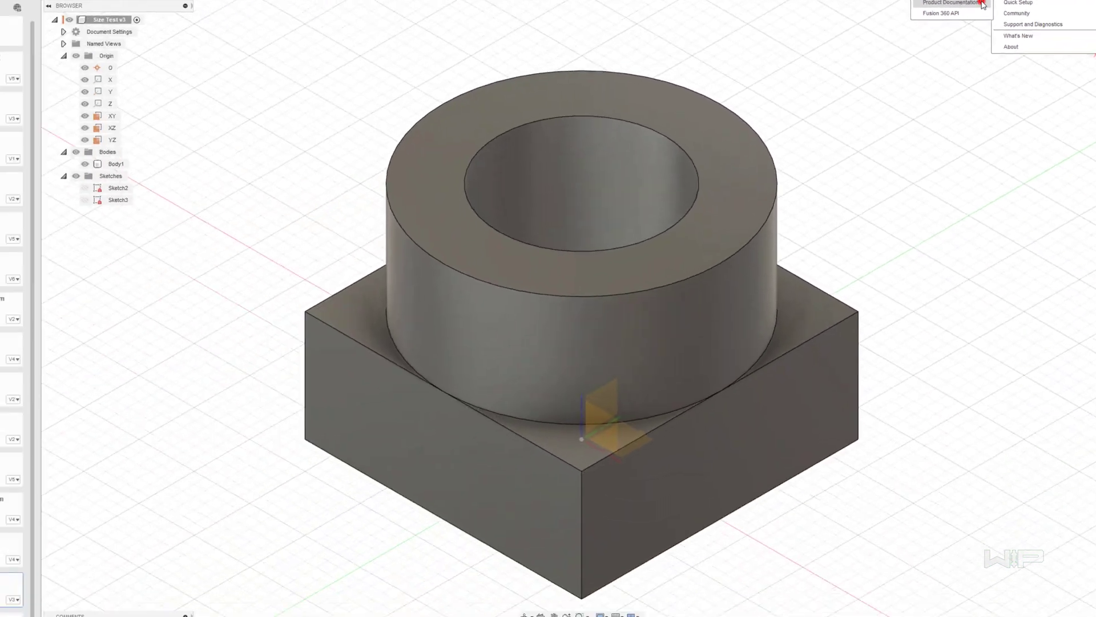
pyautogui.click(644, 193)
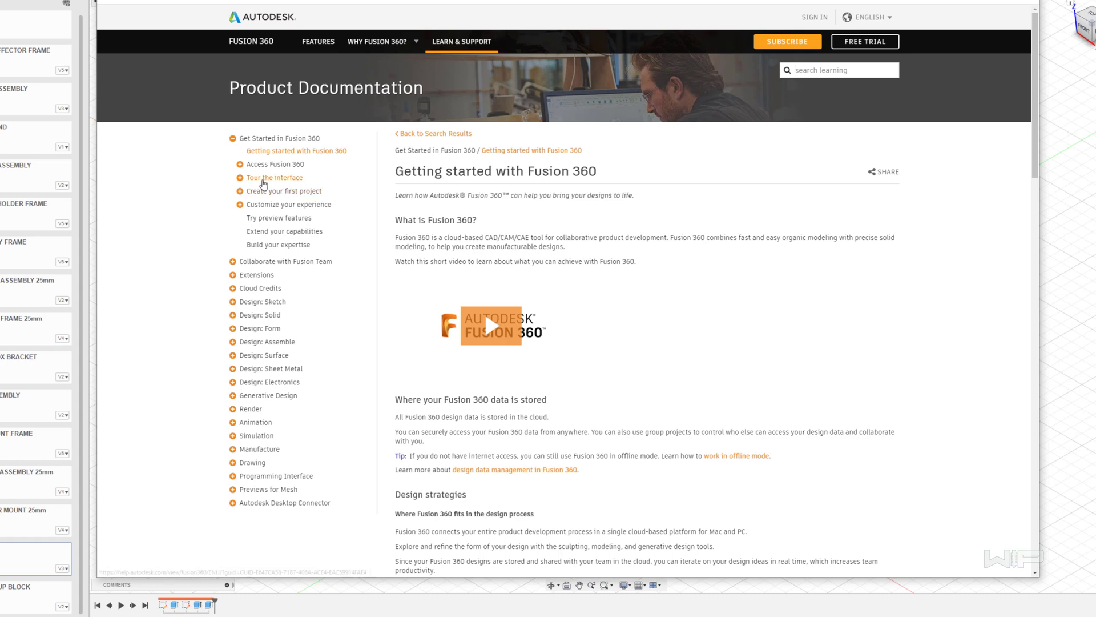
# Step: Open and expand 'Tour the interface', then expand the Drawing topic in the contents
pyautogui.click(254, 179)
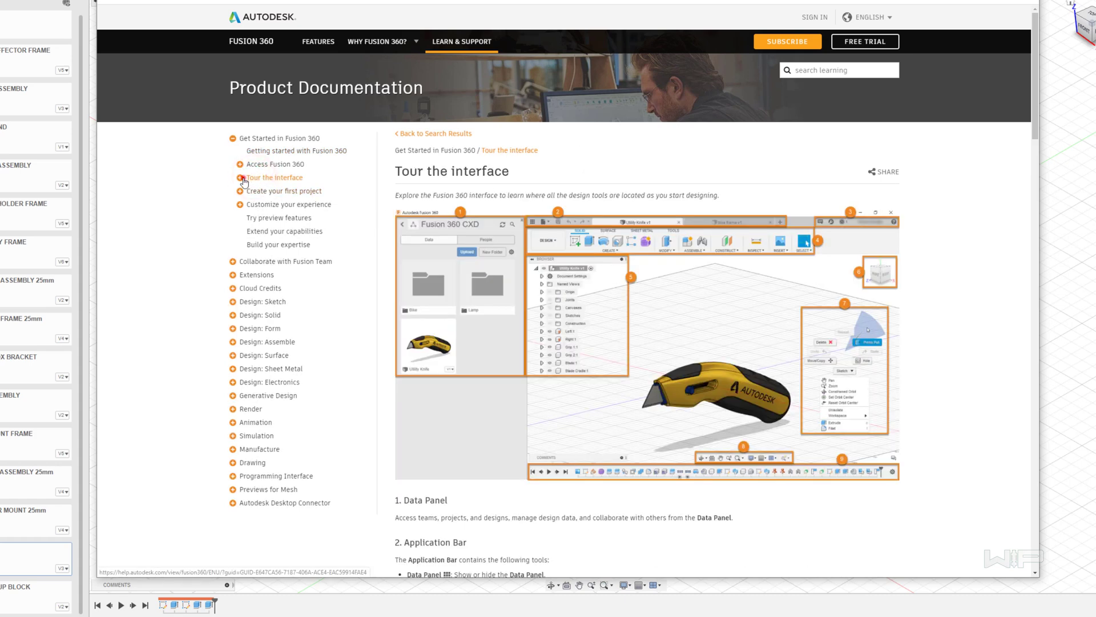
pyautogui.click(242, 179)
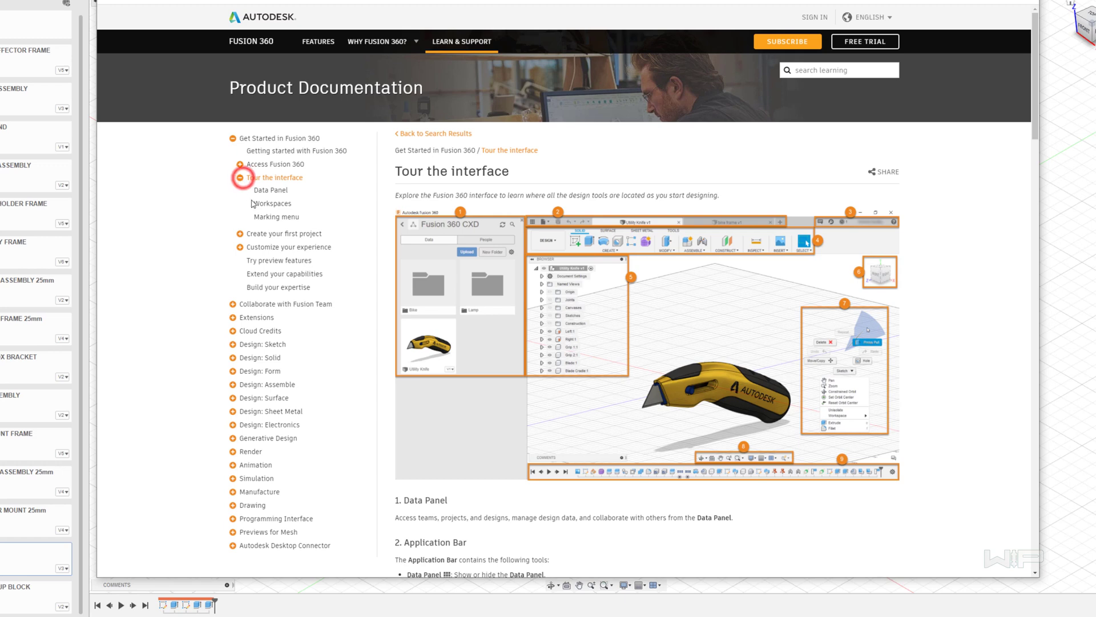
pyautogui.click(254, 504)
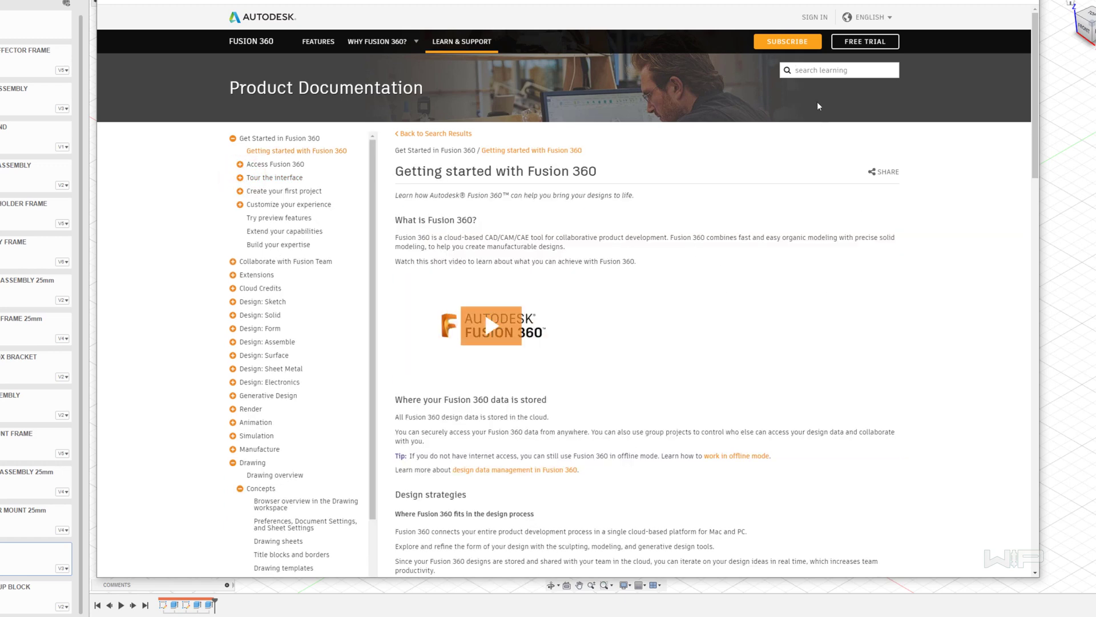
# Step: Search help for 'custom view' (5516 results), view 'Custom view on drafting', and return to the results
pyautogui.click(814, 73)
pyautogui.write('custom view')
pyautogui.press('Return')
pyautogui.doubleClick(388, 90)
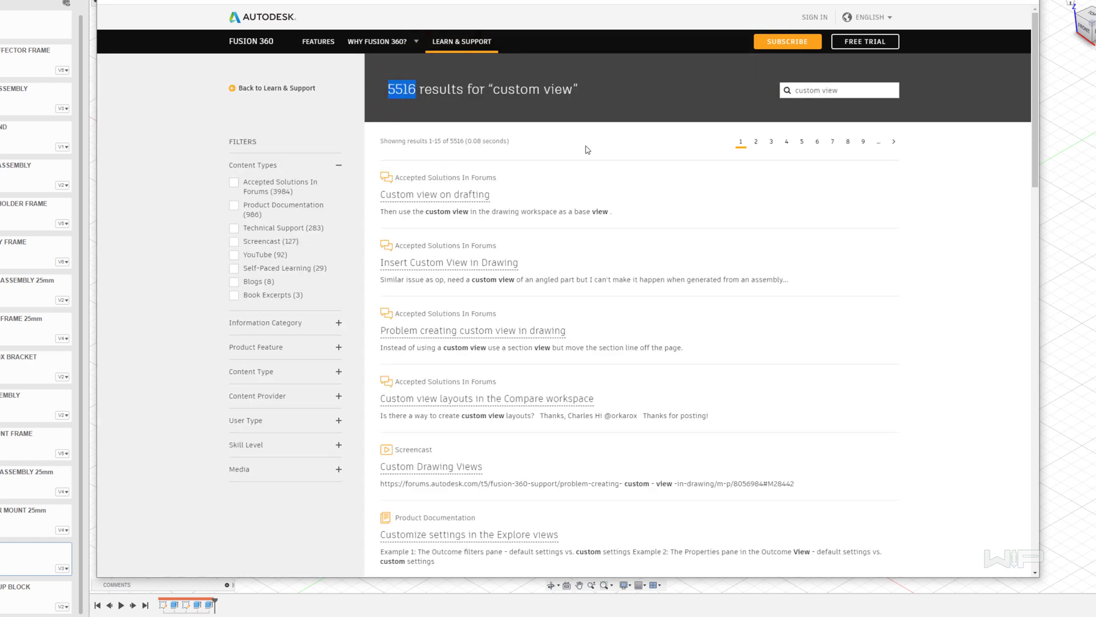
pyautogui.click(584, 201)
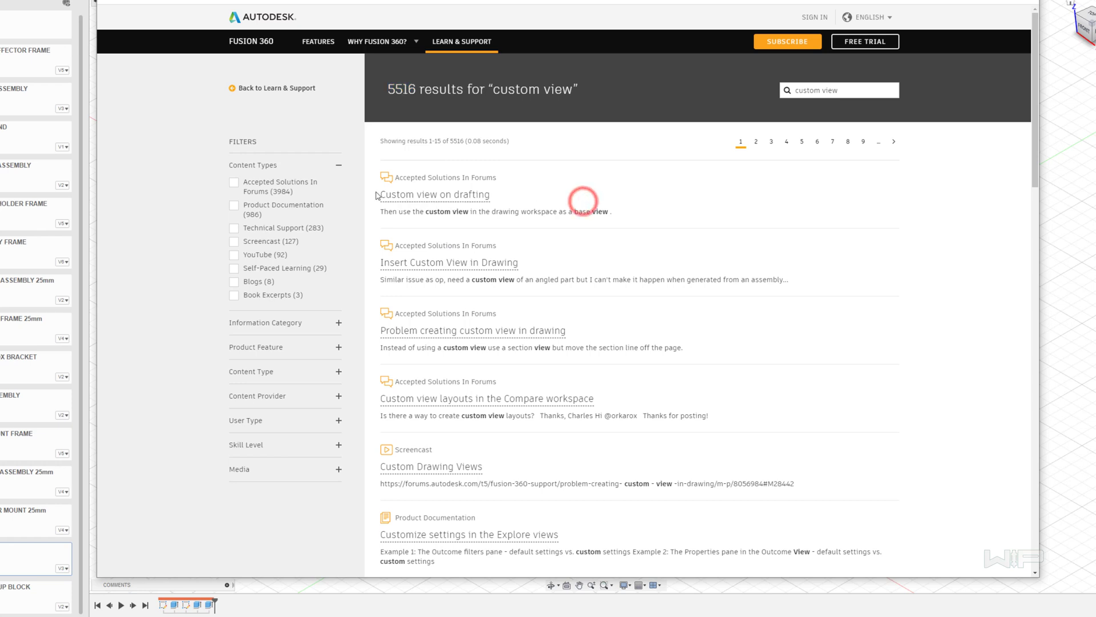
pyautogui.click(413, 195)
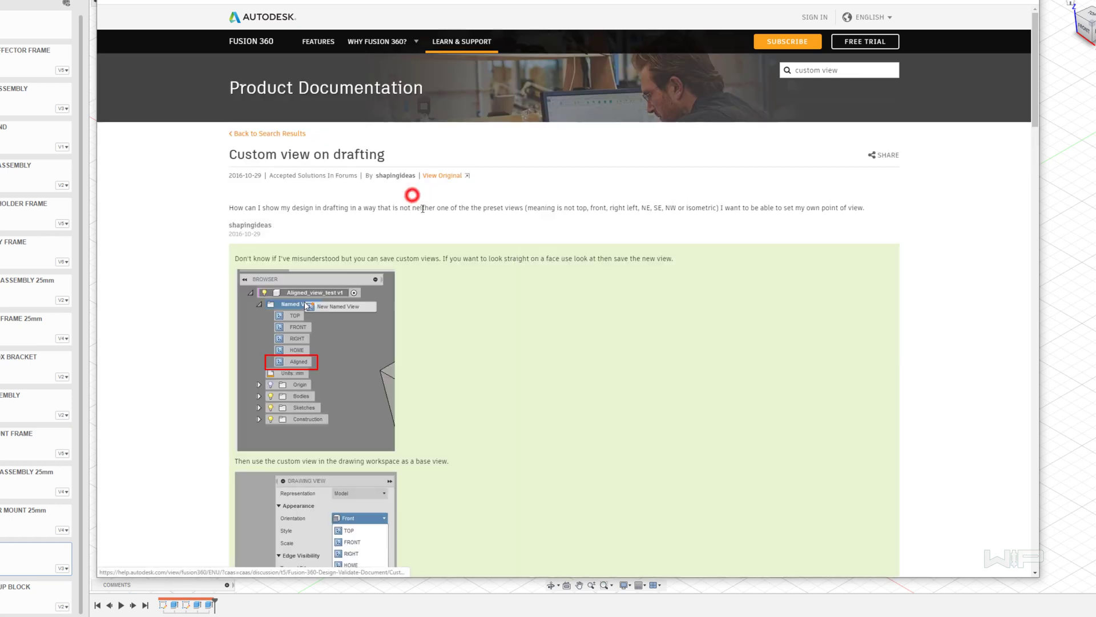
pyautogui.hotkey('alt', 'Left')
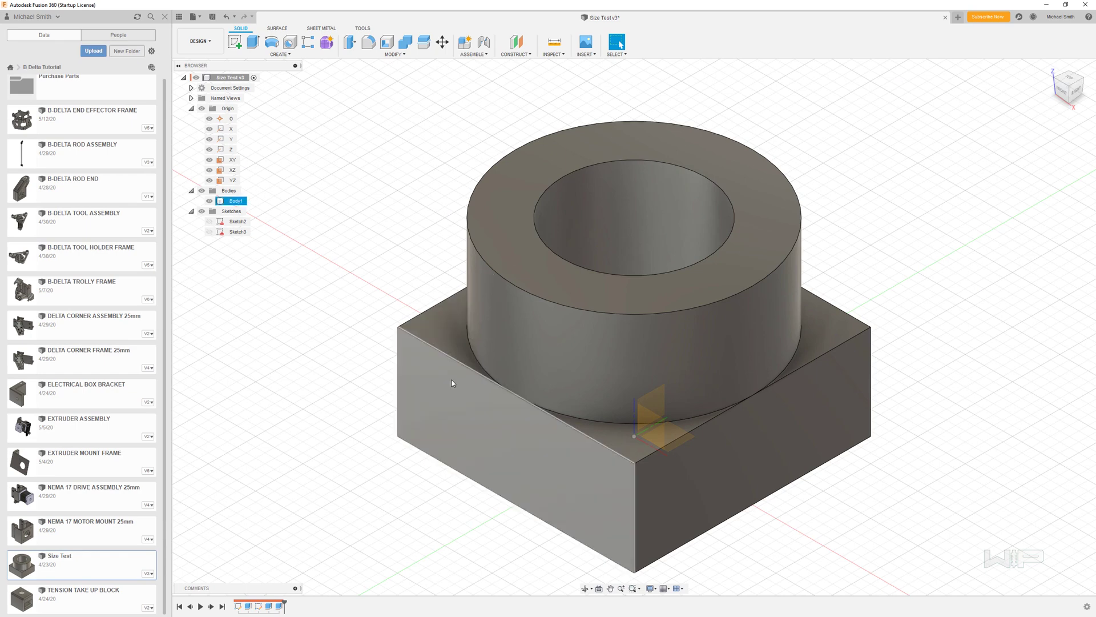
# Step: Orbit the Size Test block slightly to a new viewing angle
pyautogui.moveTo(939, 449)
pyautogui.keyDown('shift'); pyautogui.mouseDown(button='middle')
pyautogui.moveTo(918, 440)
pyautogui.moveTo(949, 437)
pyautogui.moveTo(936, 448)
pyautogui.mouseUp(button='middle'); pyautogui.keyUp('shift')
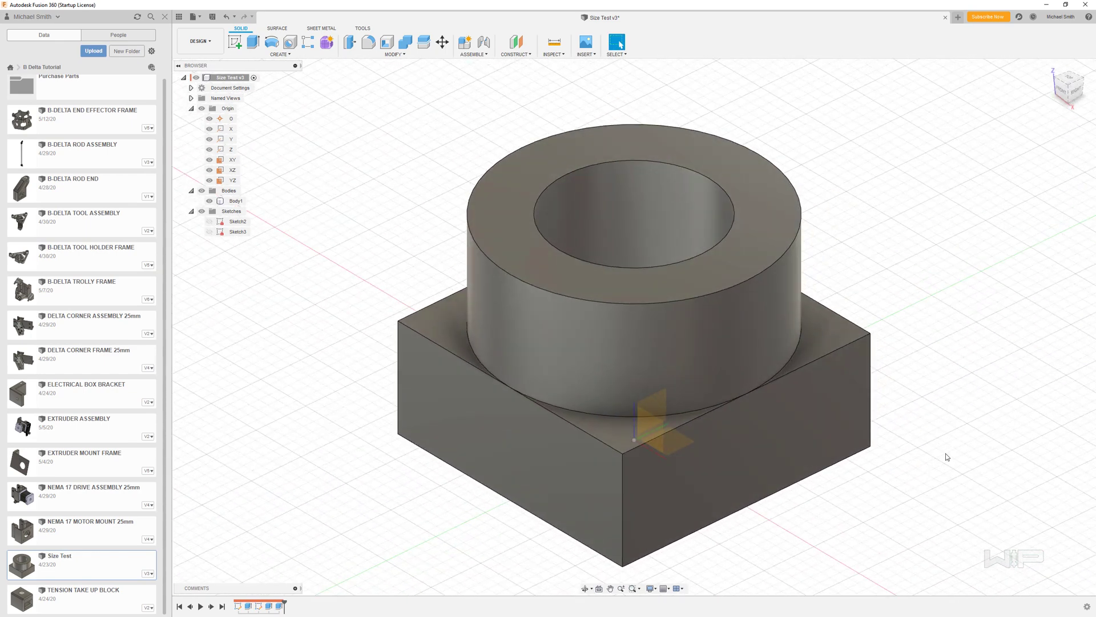